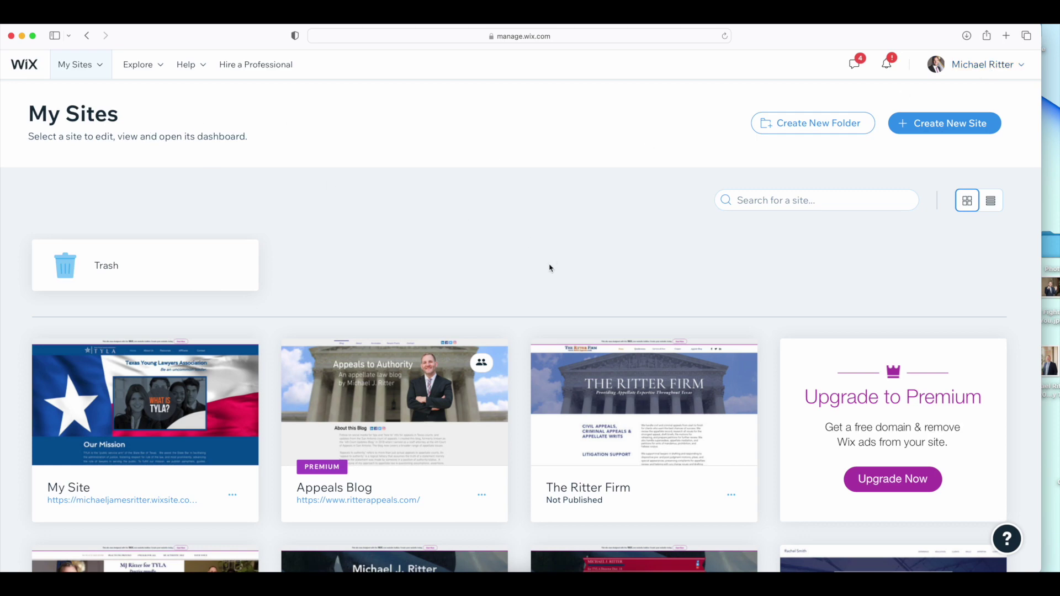
Start creating a brand-new Wix website with Create New Site
scroll(570, 339, "down", 2)
scroll(607, 353, "up", 2)
mouse_move(240, 385)
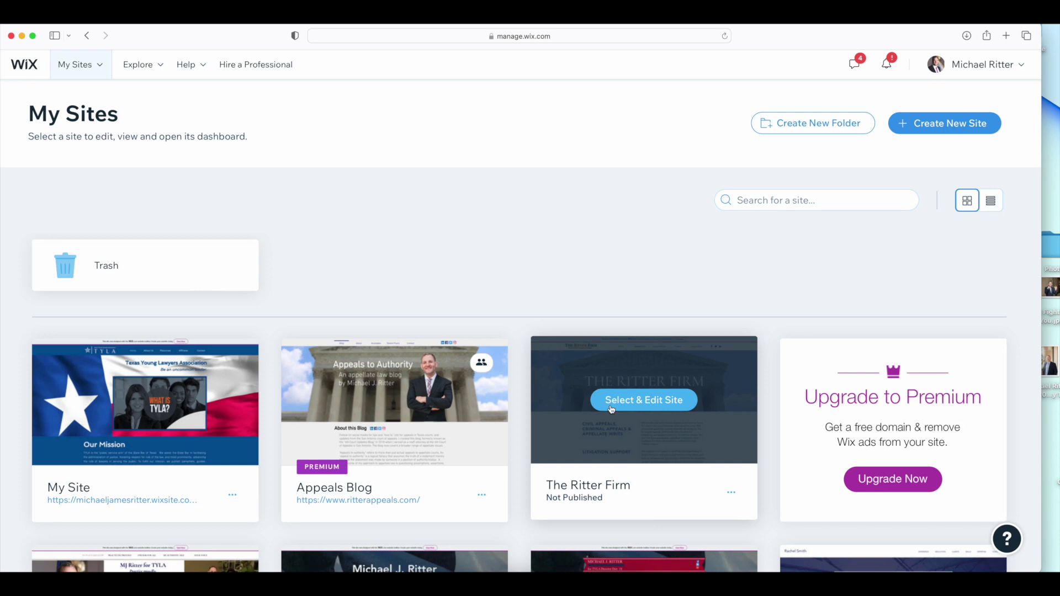
scroll(612, 409, "down", 1)
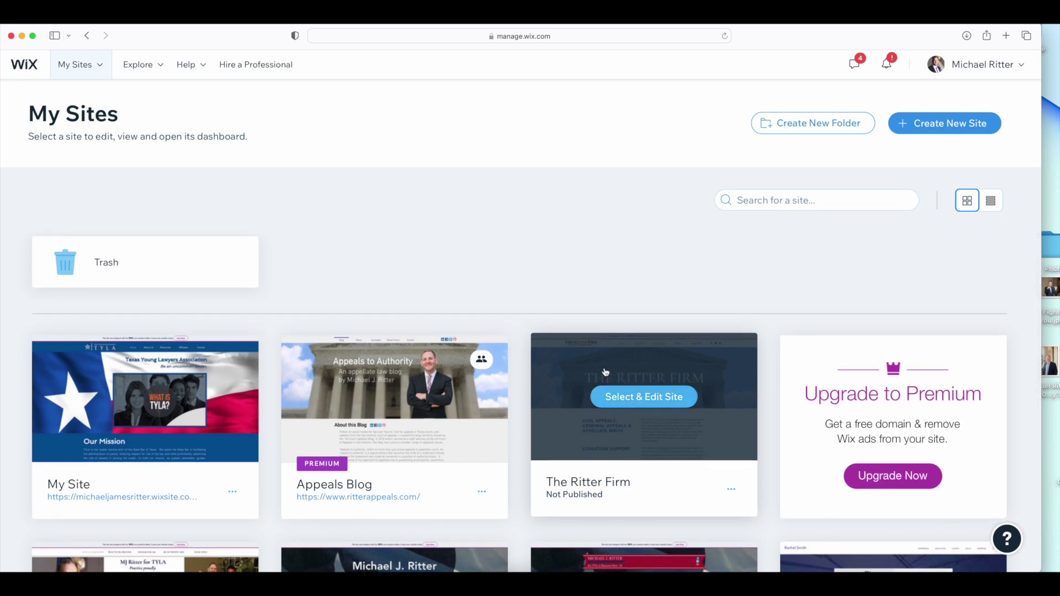
scroll(605, 350, "up", 1)
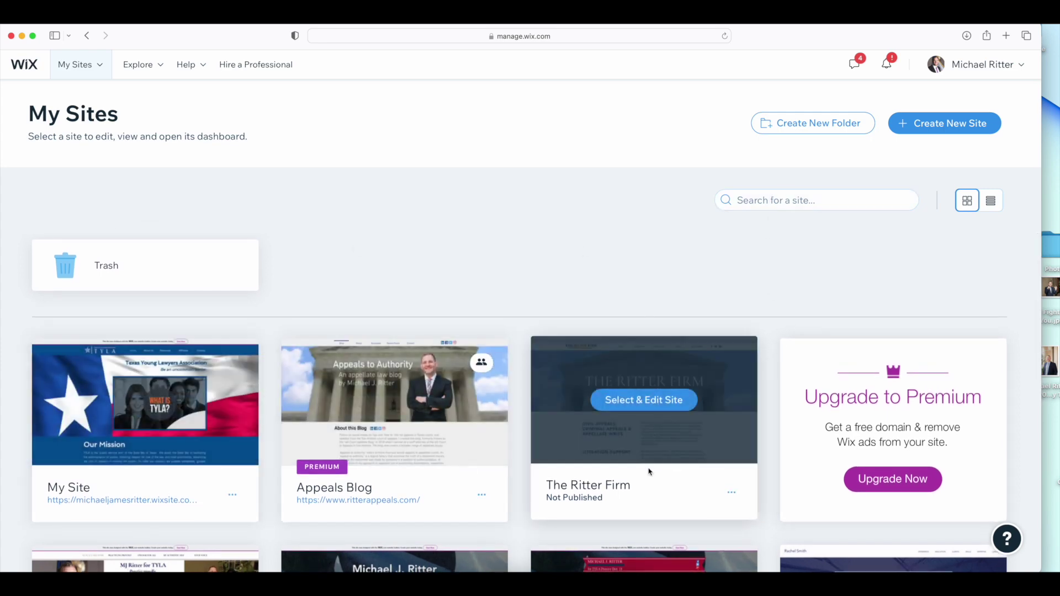
left_click(919, 125)
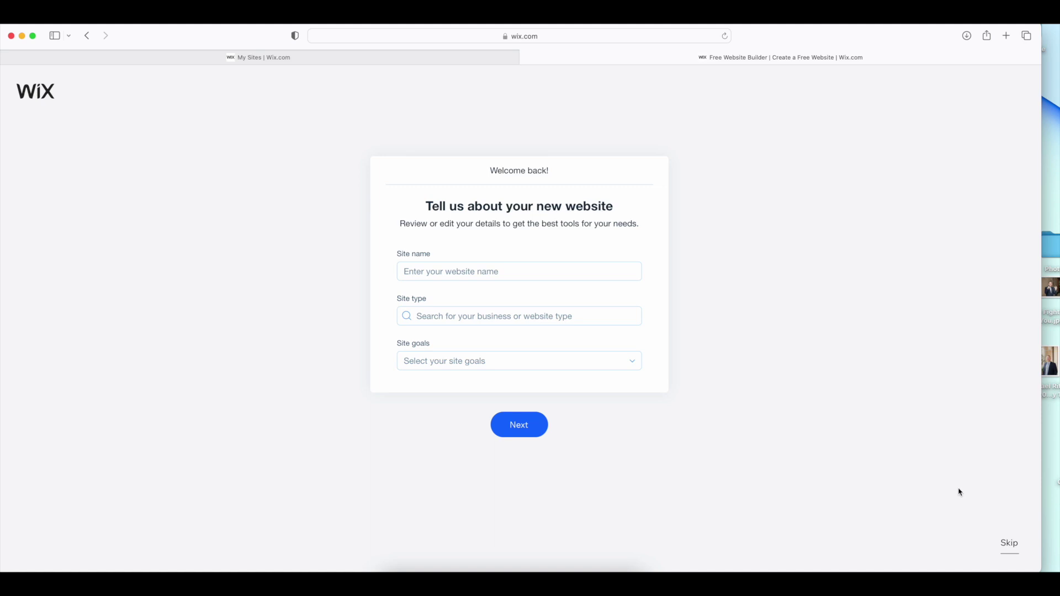
Skip the 'Tell us about your new website' questions to reach the features step
left_click(1005, 546)
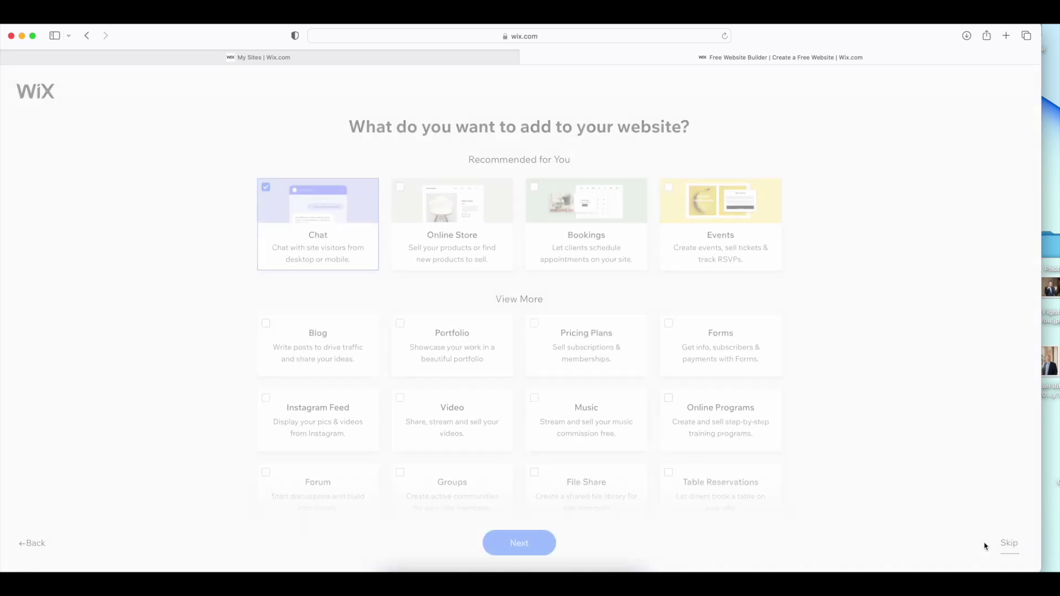
scroll(889, 475, "down", 3)
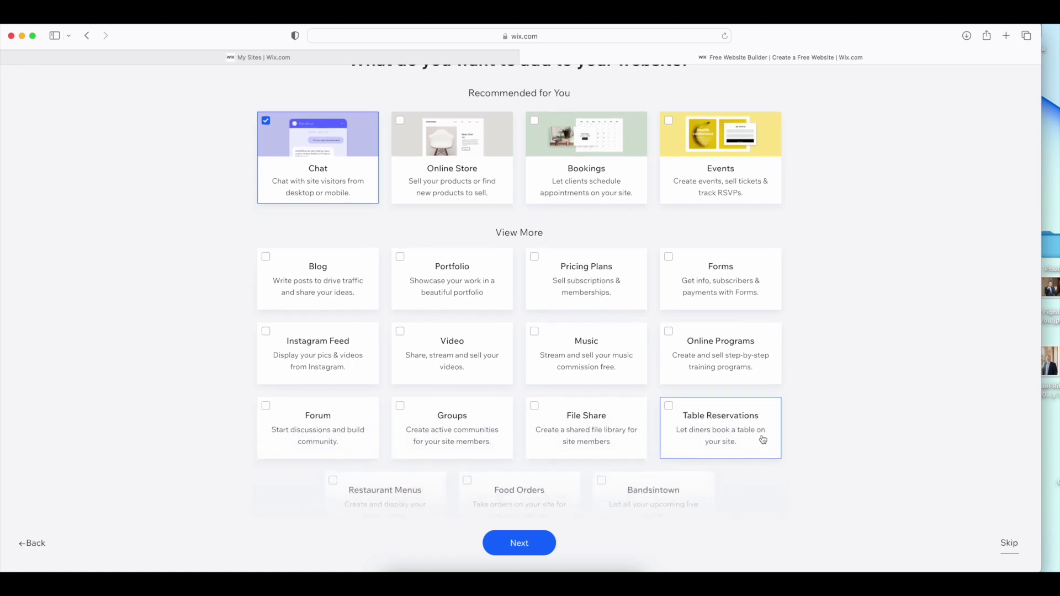
scroll(925, 414, "down", 2)
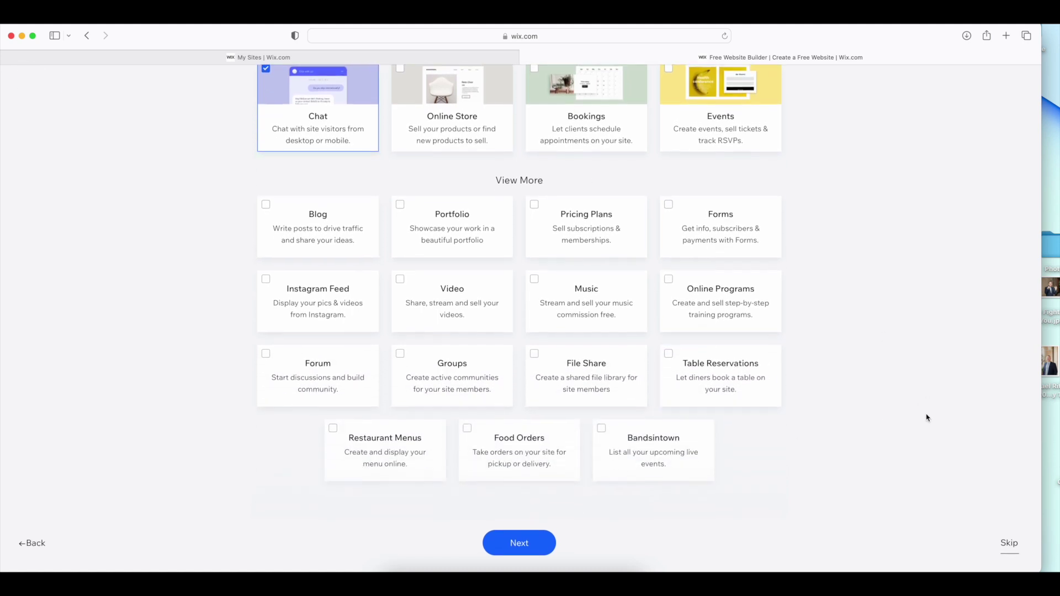
scroll(912, 416, "up", 5)
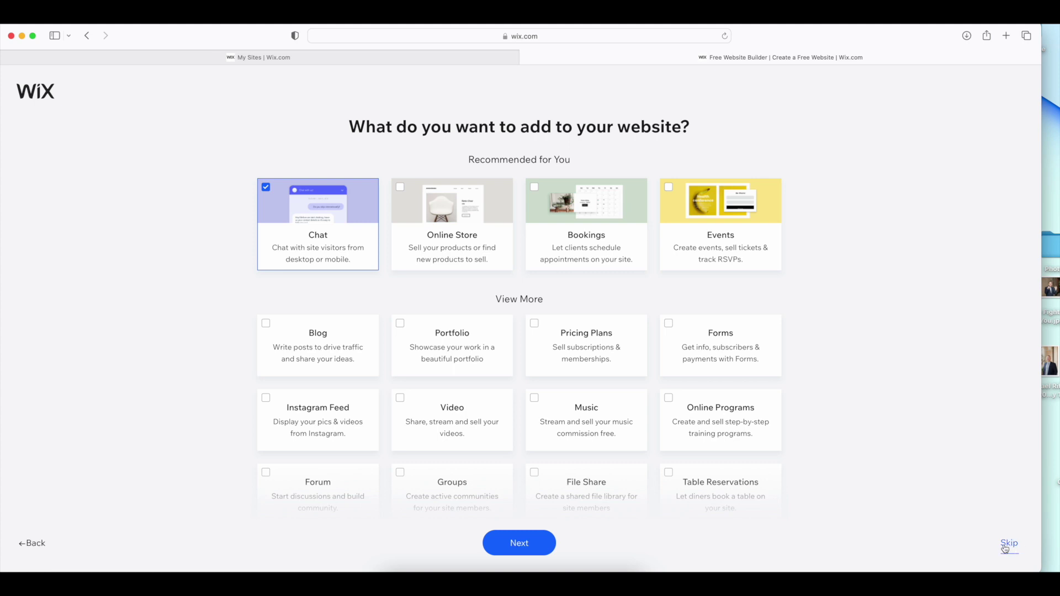
Skip the extra features page and choose 'Get a custom-built site'
left_click(1008, 545)
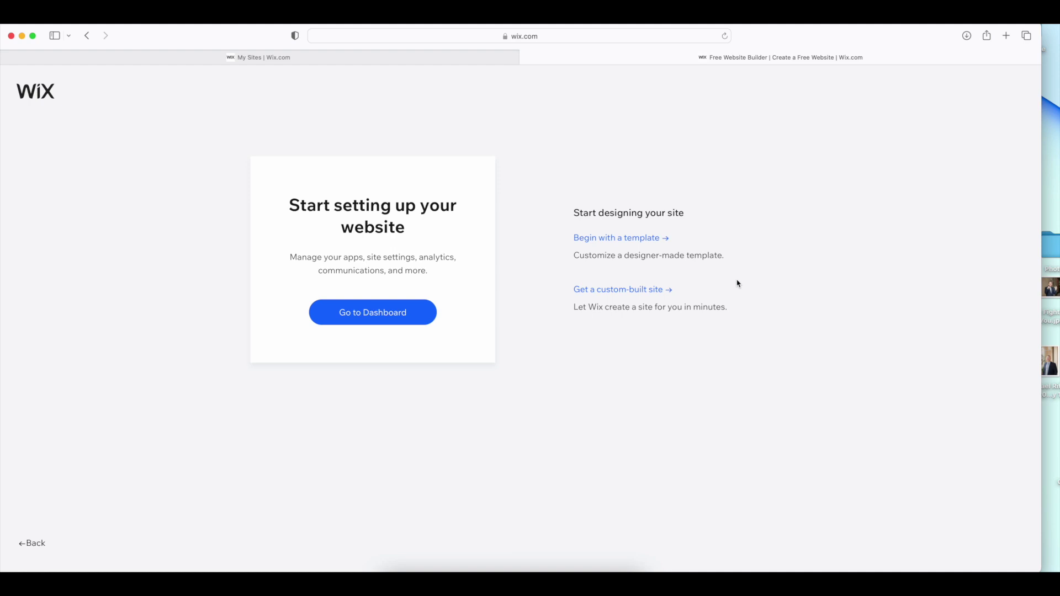
left_click(628, 292)
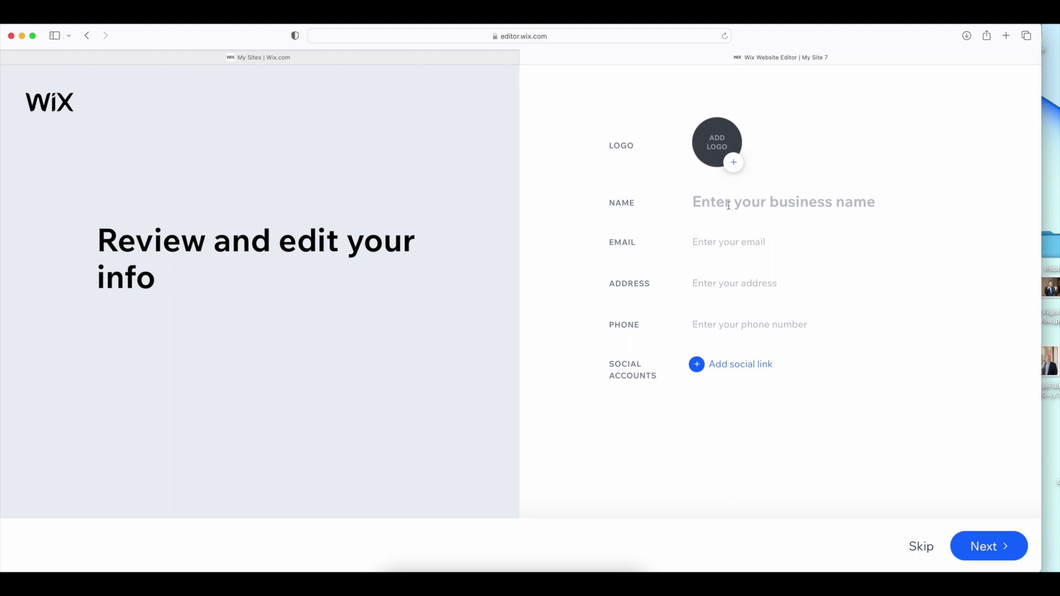
Enter the business name, the business email, street address and phone number, then continue to themes
left_click(729, 204)
type("The F")
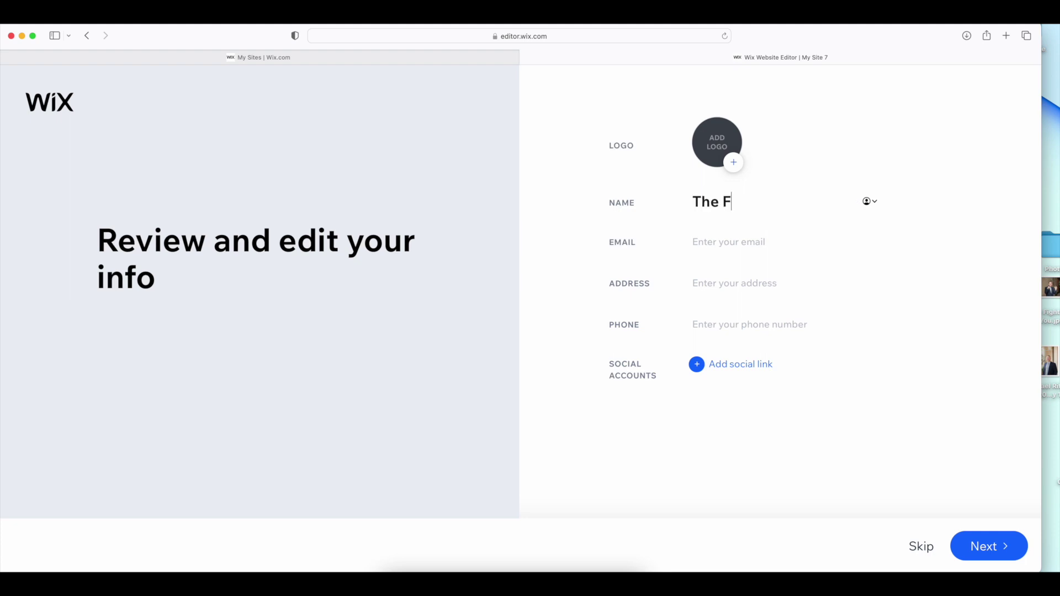
key("BackSpace")
type("Ritter Firm")
left_click(773, 243)
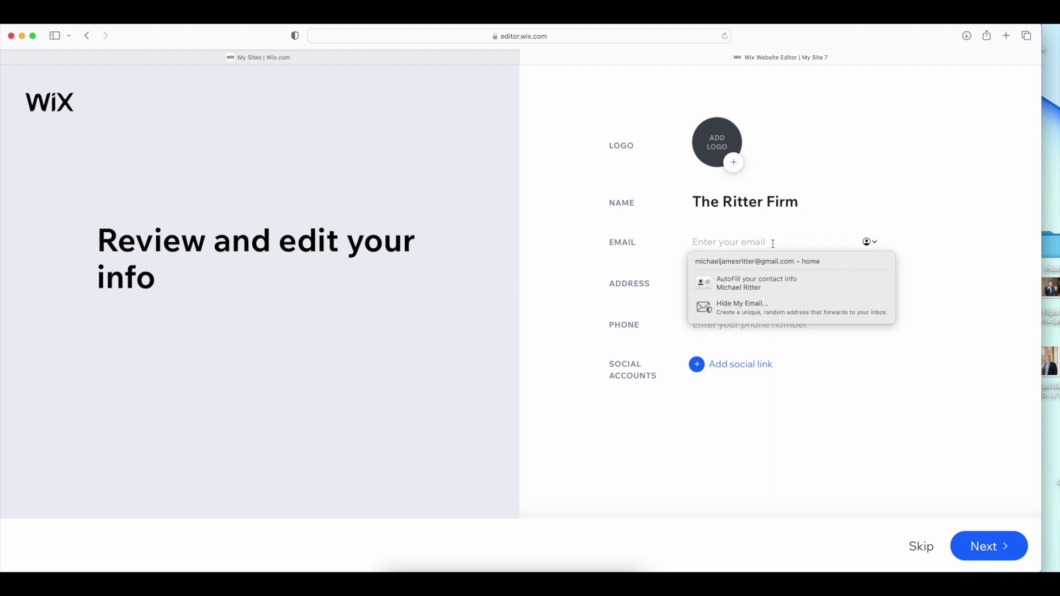
key("Tab")
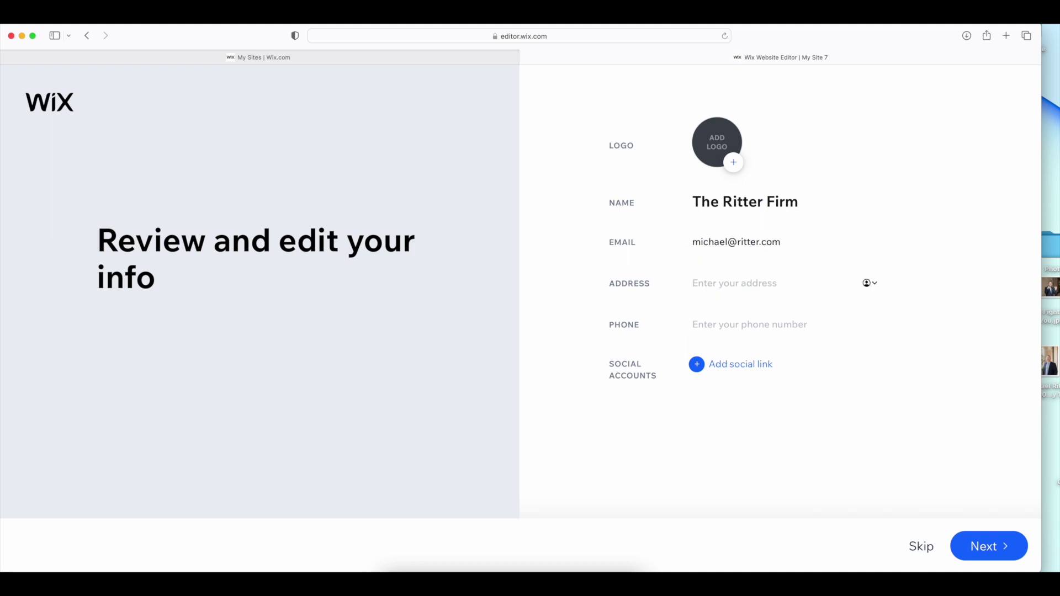
type("123 Main ")
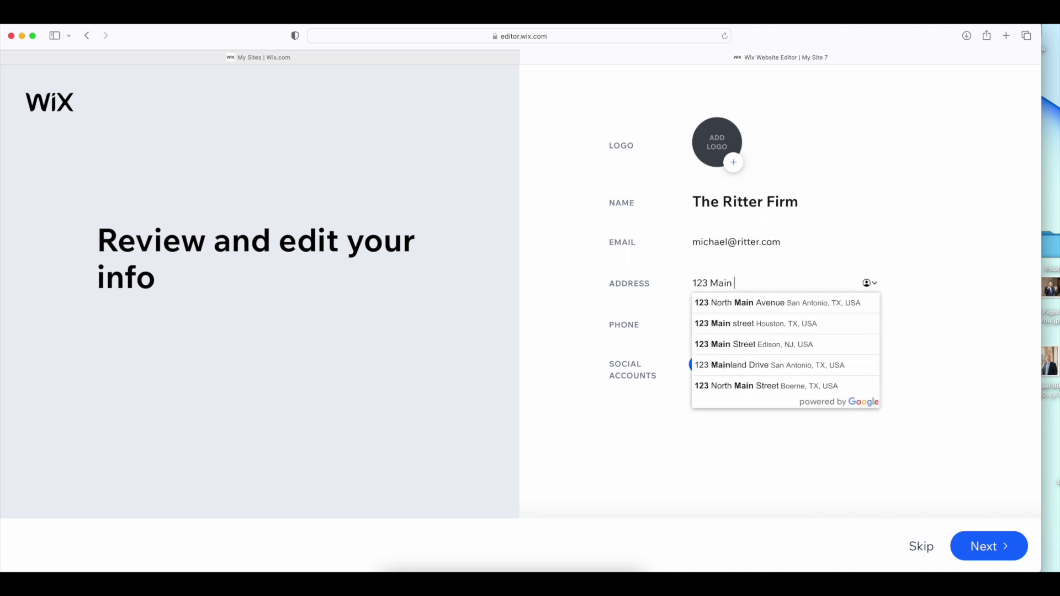
type("Street")
key("Tab")
type("5")
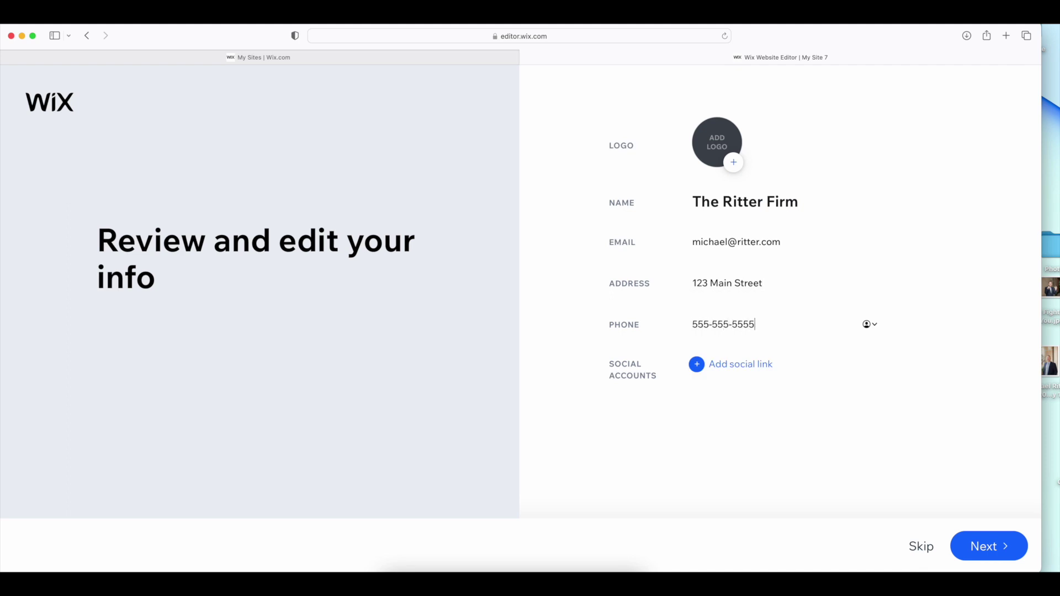
left_click(976, 551)
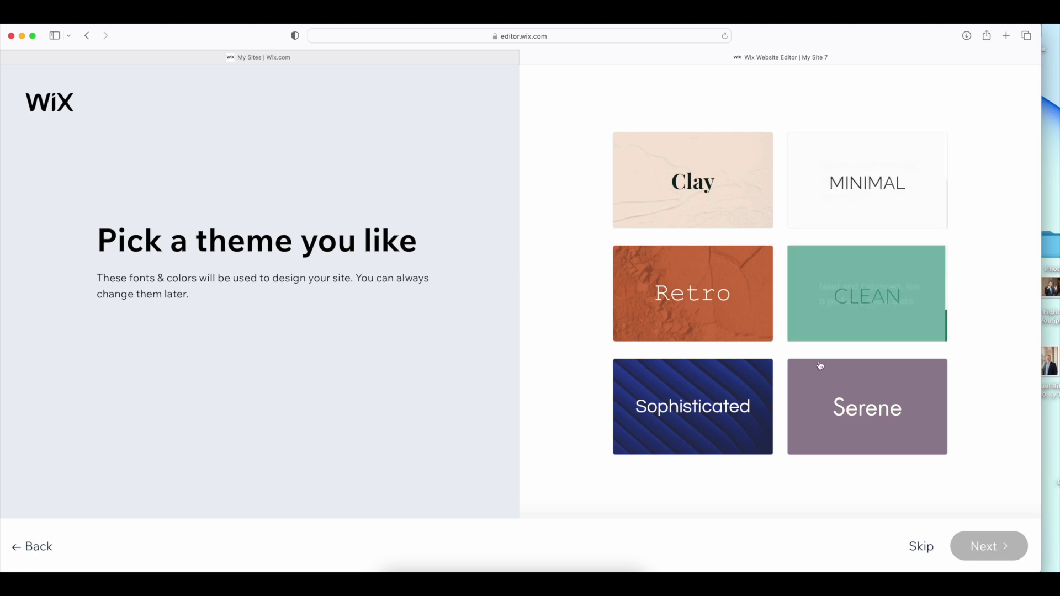
Choose the dark blue Sophisticated theme and the middle 'The Ritter Firm Welcomes You' homepage design
left_click(682, 408)
left_click(1005, 554)
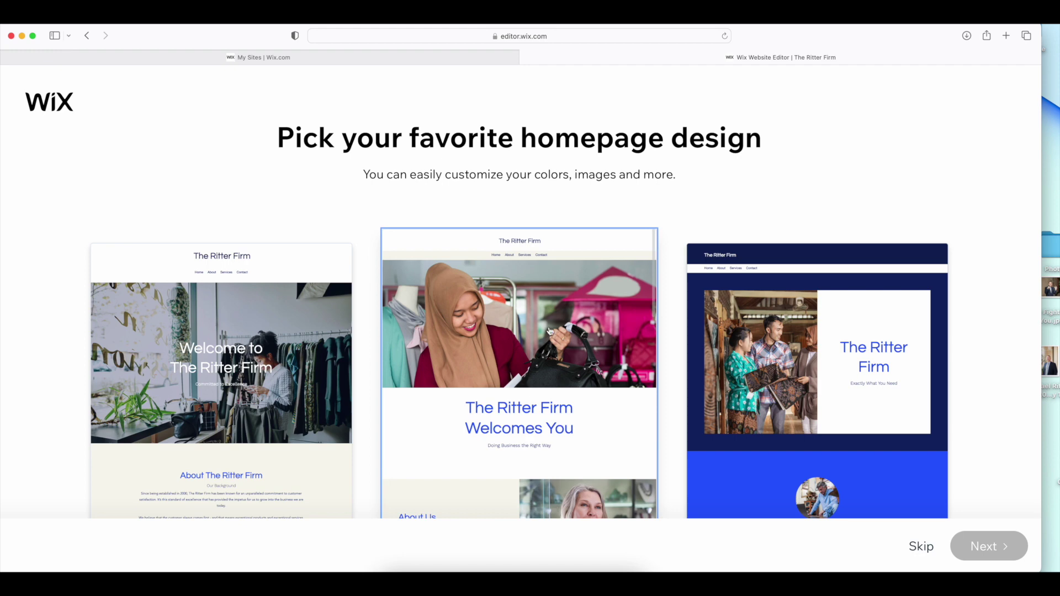
left_click(549, 342)
left_click(991, 545)
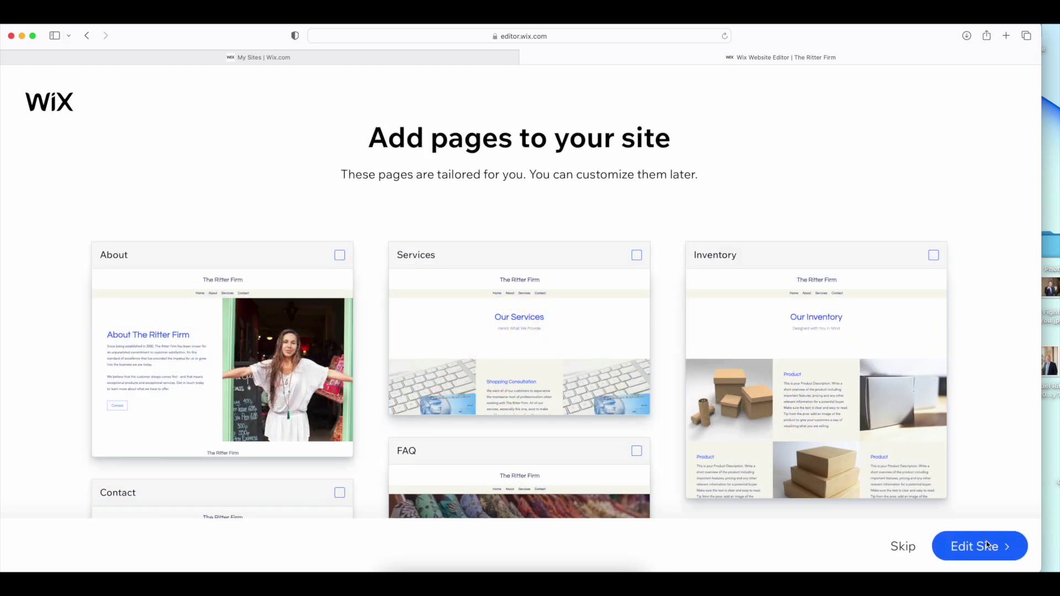
Tick the About and Services pages for adding to the site
scroll(744, 470, "down", 2)
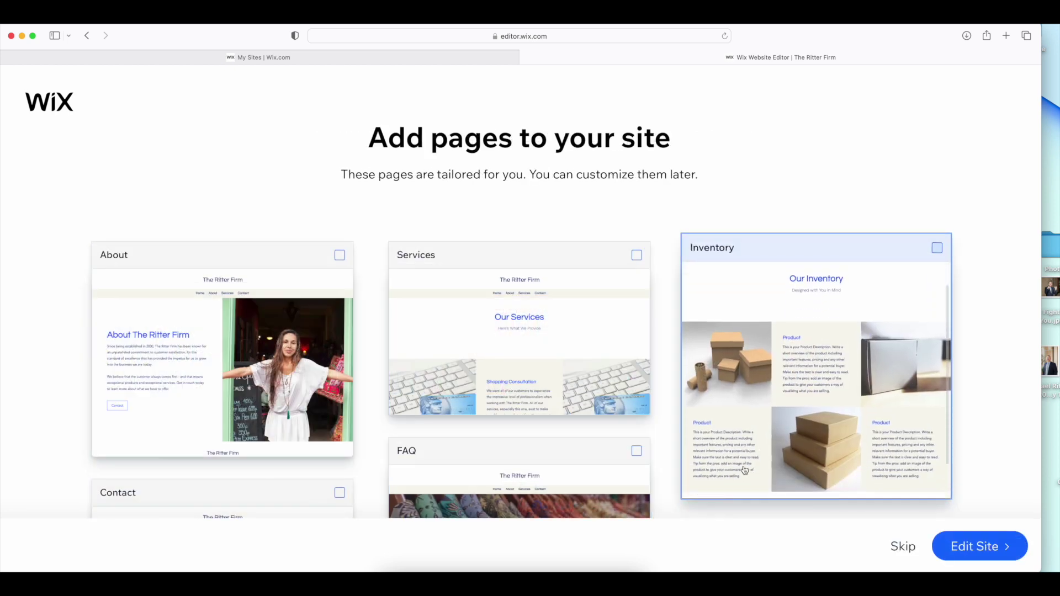
scroll(588, 397, "down", 1)
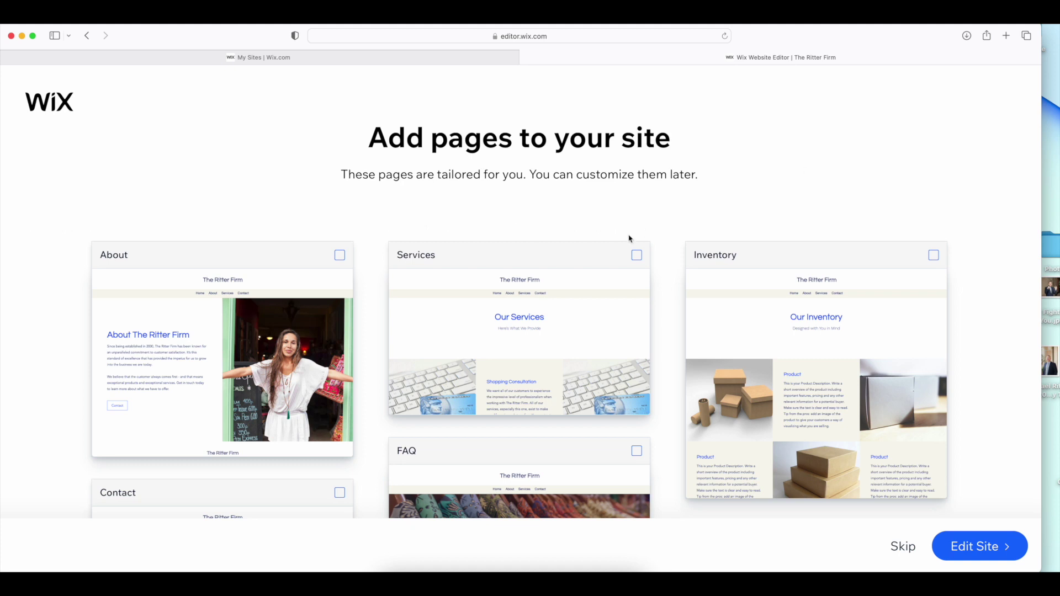
left_click(342, 249)
left_click(638, 252)
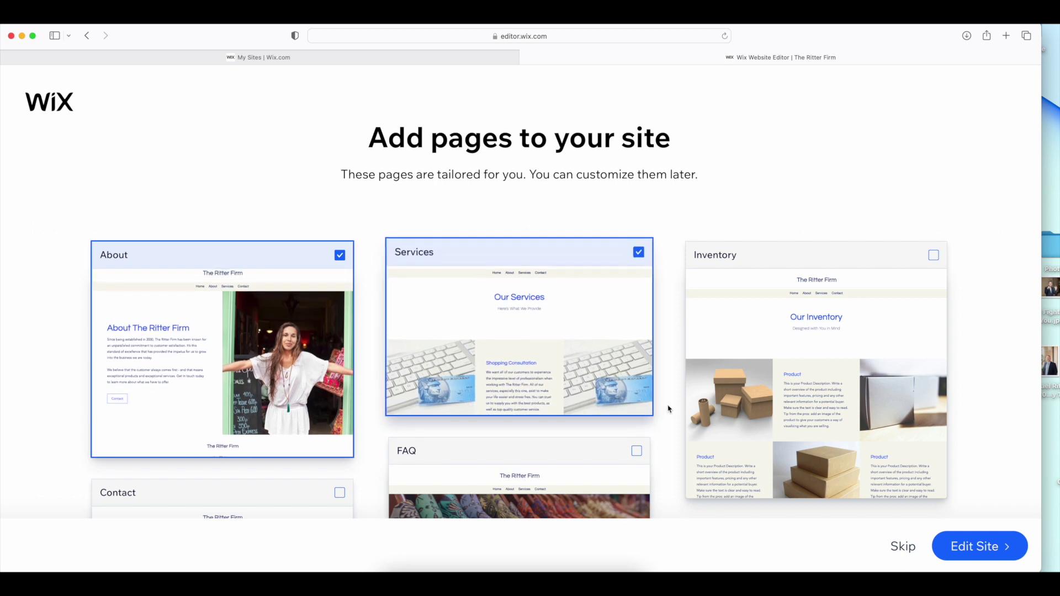
Tick the Contact and Team pages, leaving Testimonials unchecked
scroll(668, 408, "down", 3)
scroll(667, 408, "up", 2)
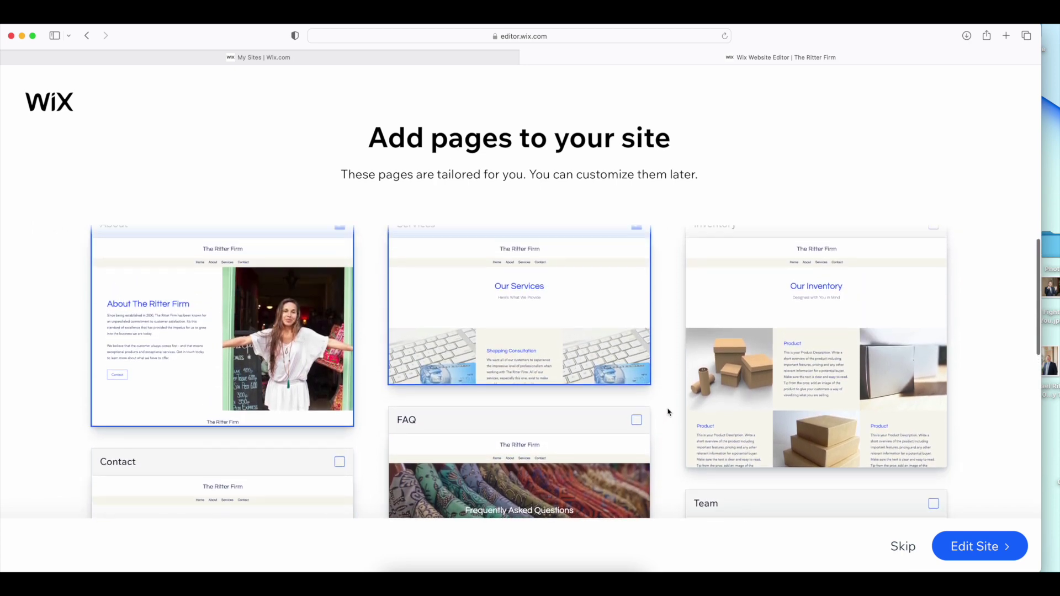
scroll(662, 409, "down", 2)
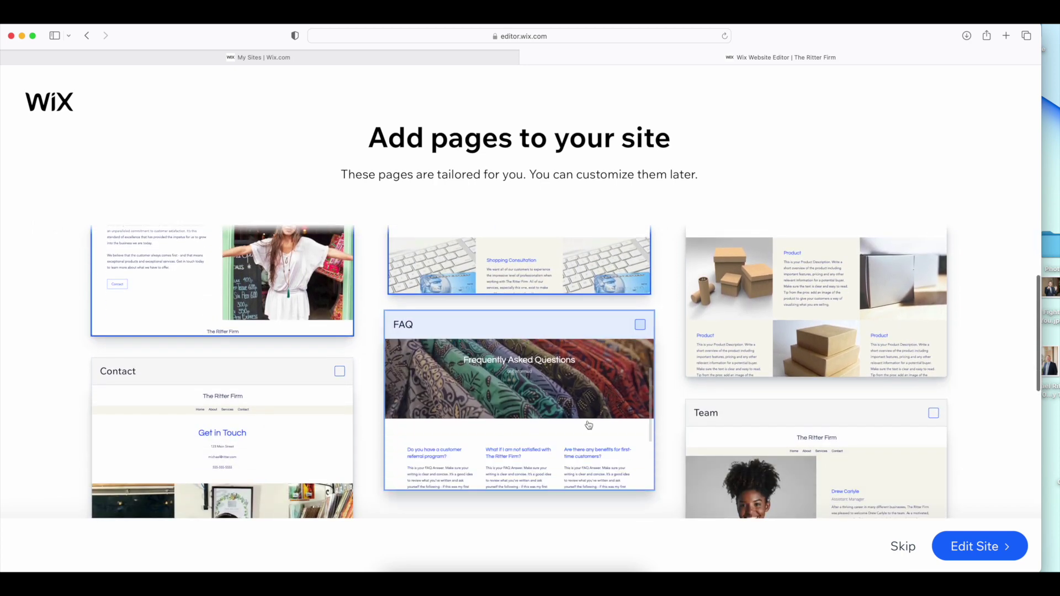
scroll(359, 332, "down", 2)
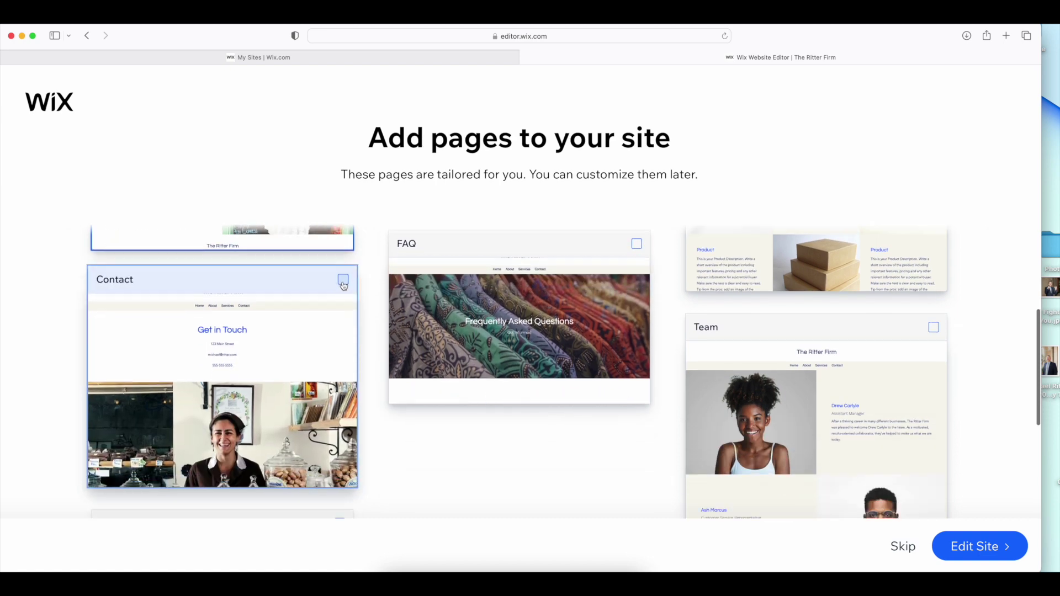
left_click(343, 281)
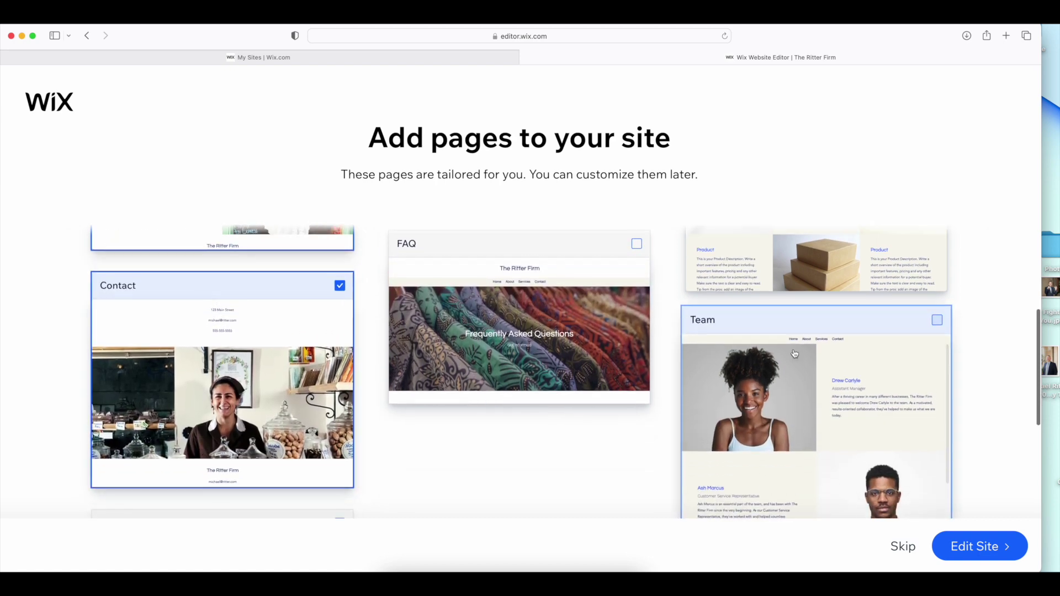
left_click(937, 321)
scroll(533, 493, "down", 1)
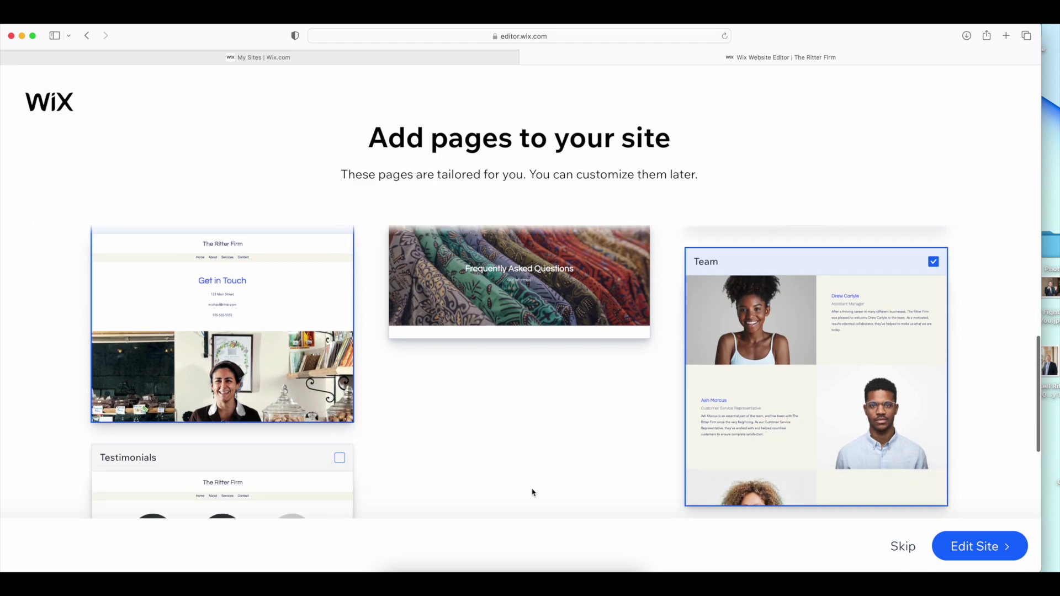
scroll(533, 493, "down", 3)
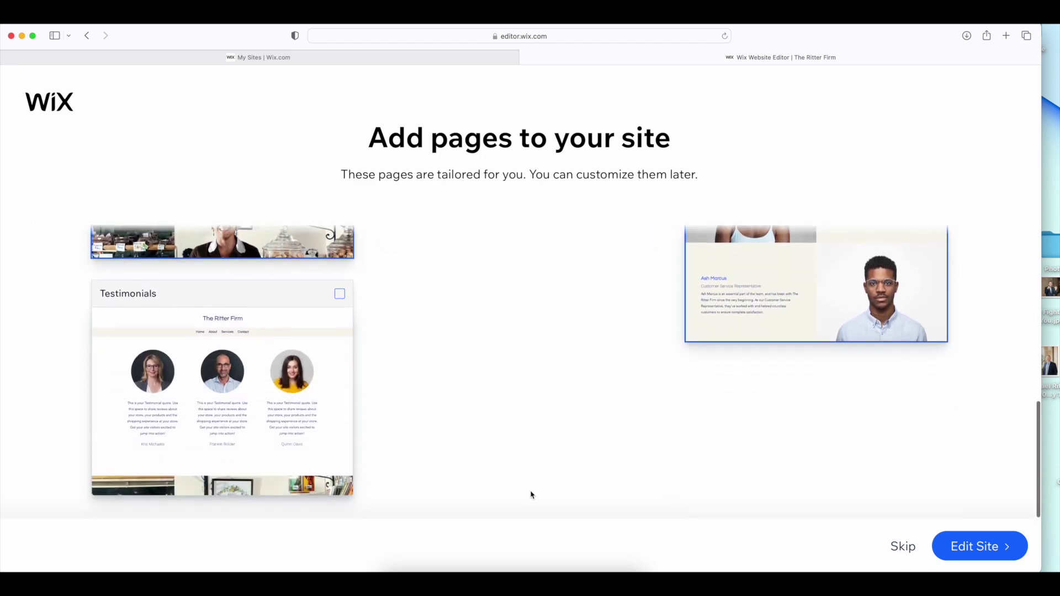
scroll(429, 450, "up", 1)
scroll(344, 327, "down", 1)
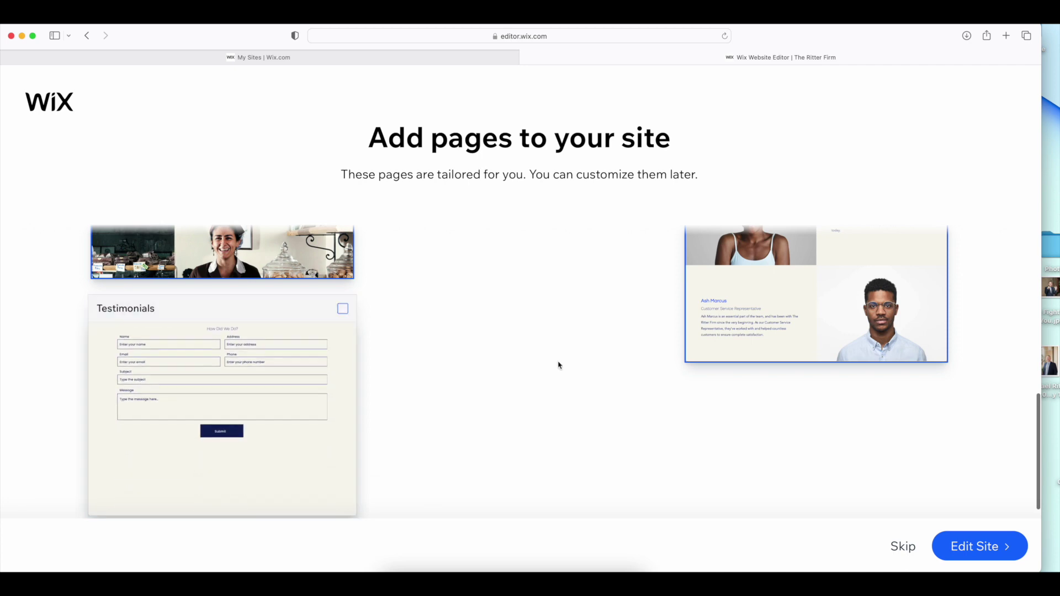
scroll(559, 366, "up", 3)
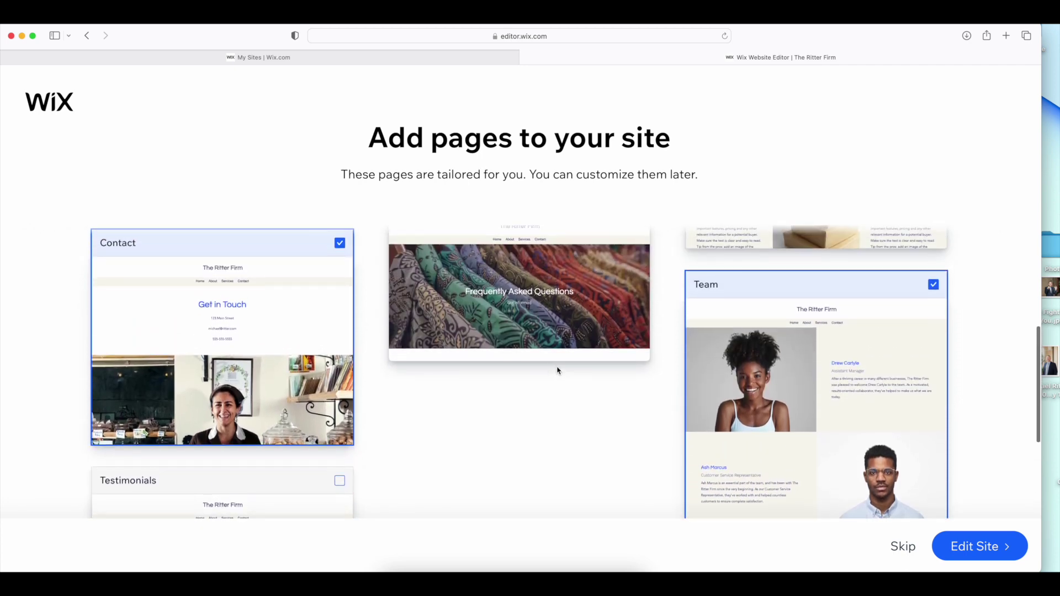
Open the new site in the editor and select the Home page's Welcome section
left_click(968, 547)
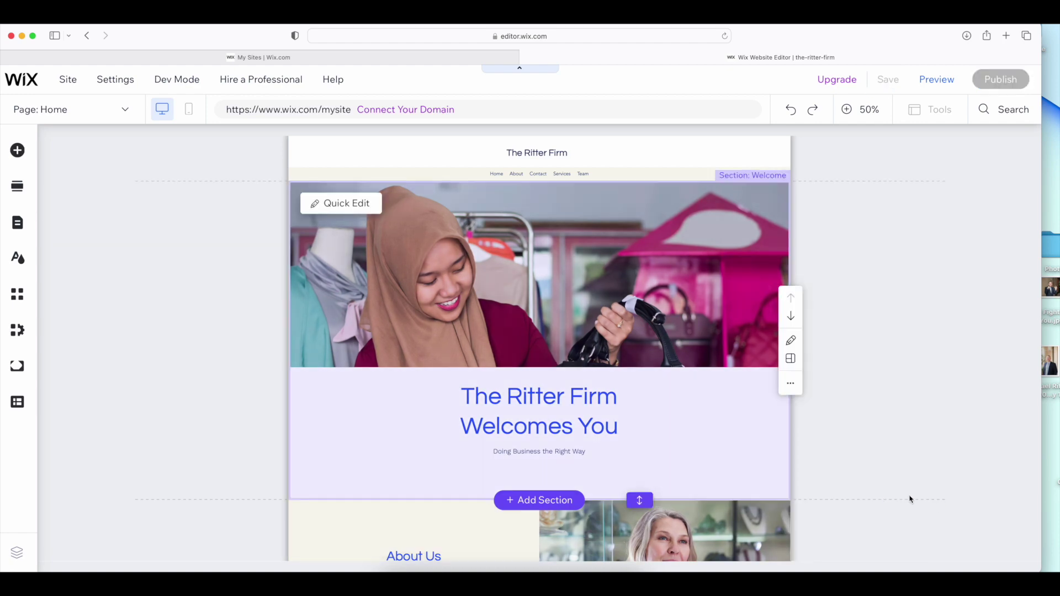
left_click(595, 319)
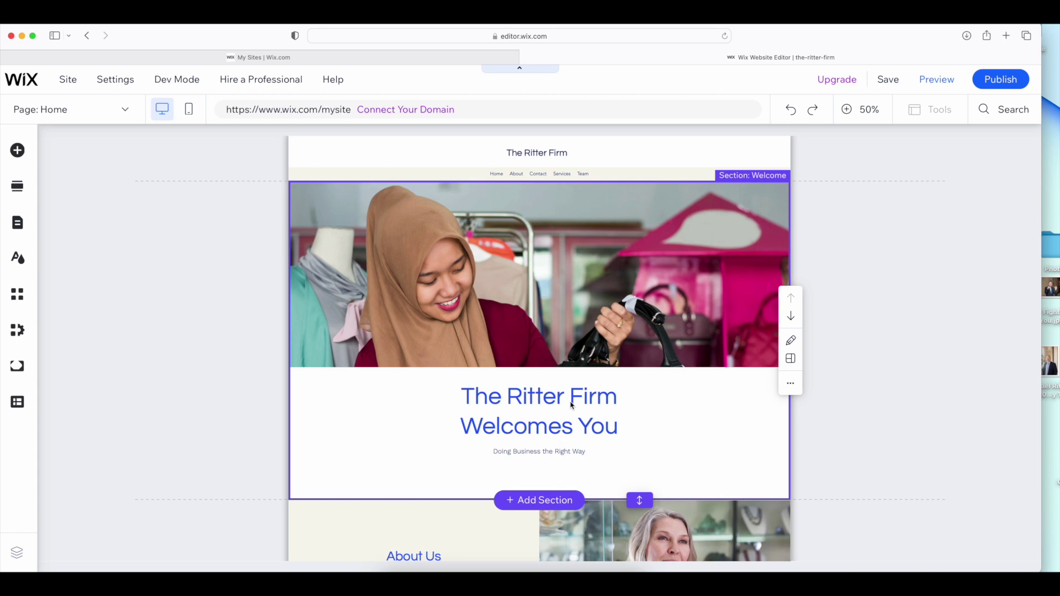
scroll(564, 402, "down", 10)
scroll(563, 402, "down", 10)
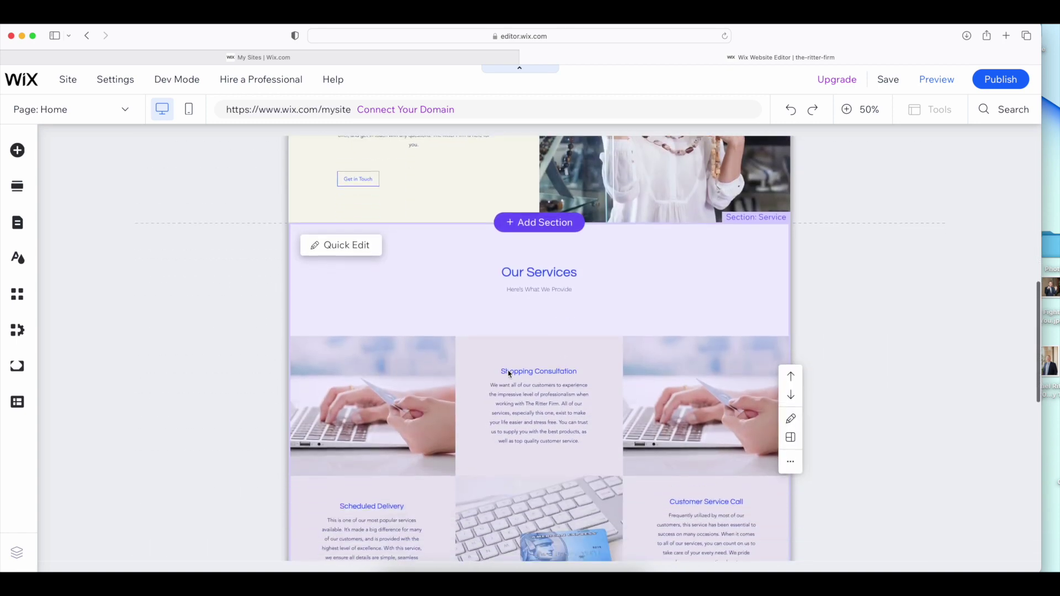
scroll(508, 374, "up", 20)
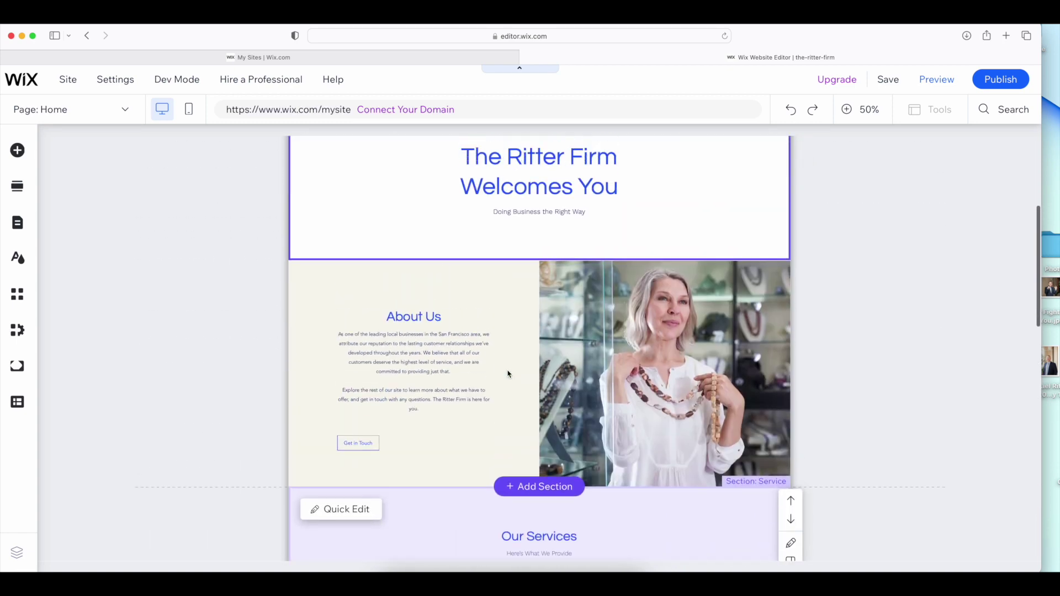
Visit the About, Contact, Services and Team pages through the Page dropdown
left_click(119, 114)
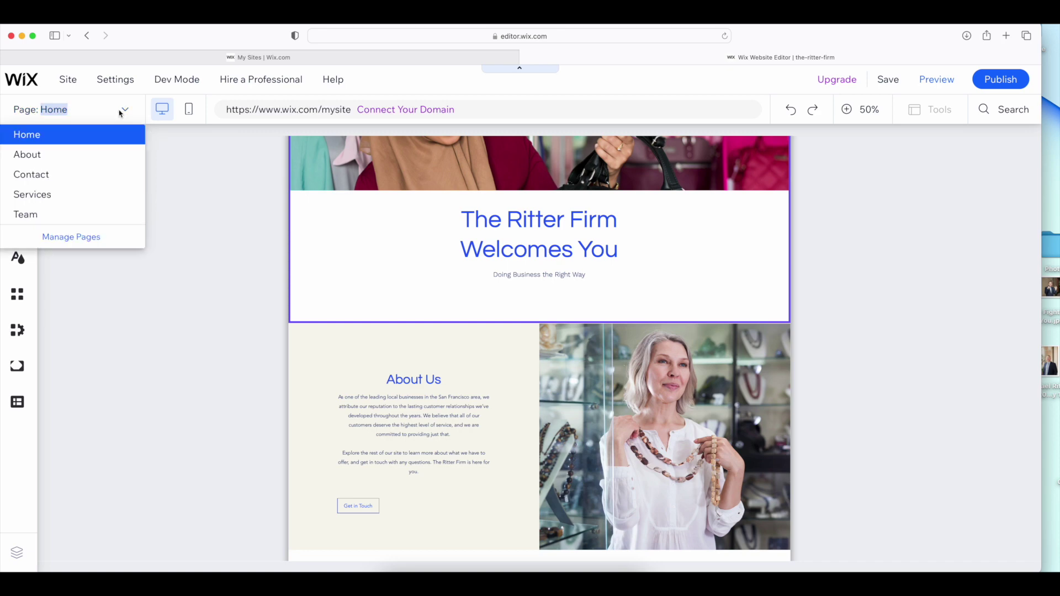
left_click(53, 161)
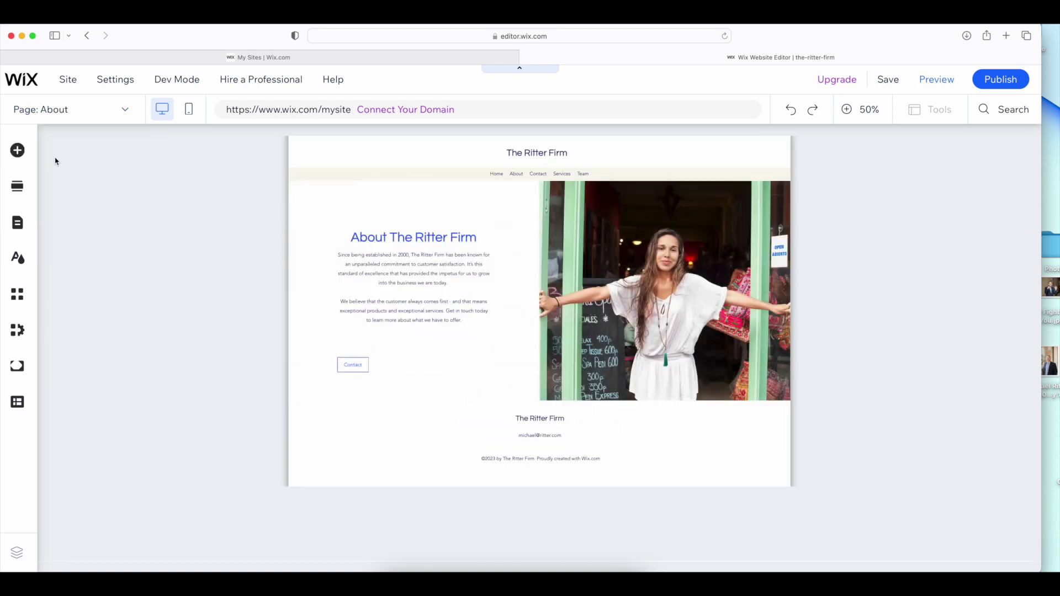
left_click(133, 112)
left_click(76, 174)
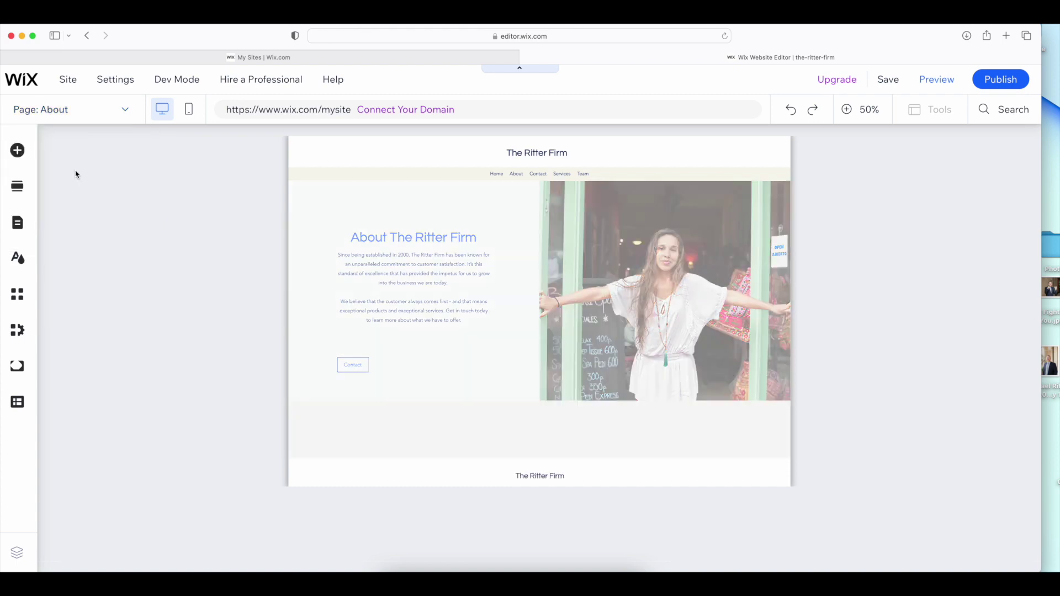
left_click(131, 111)
left_click(70, 197)
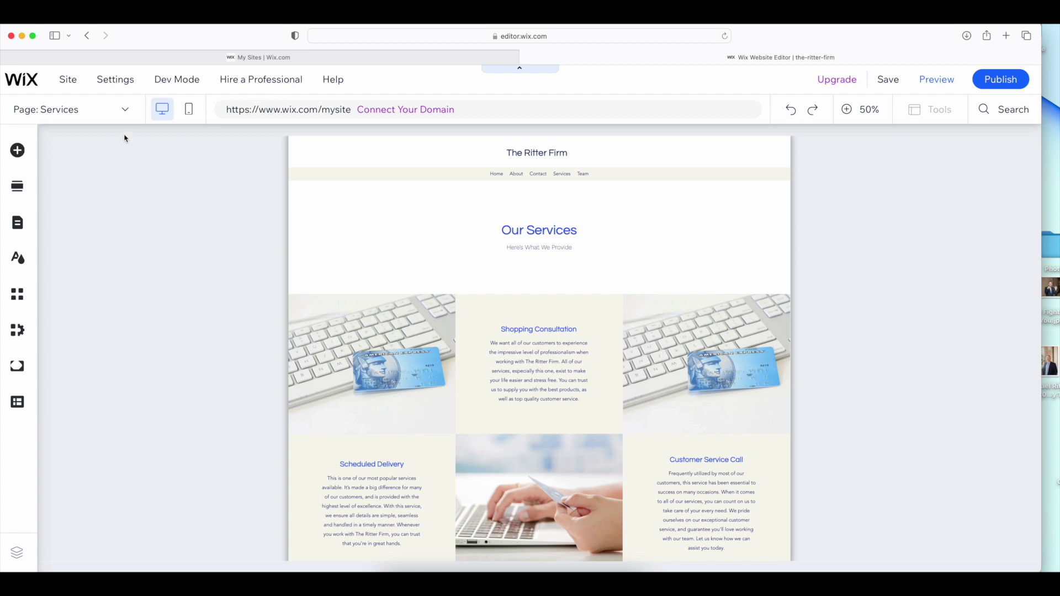
left_click(126, 111)
left_click(70, 215)
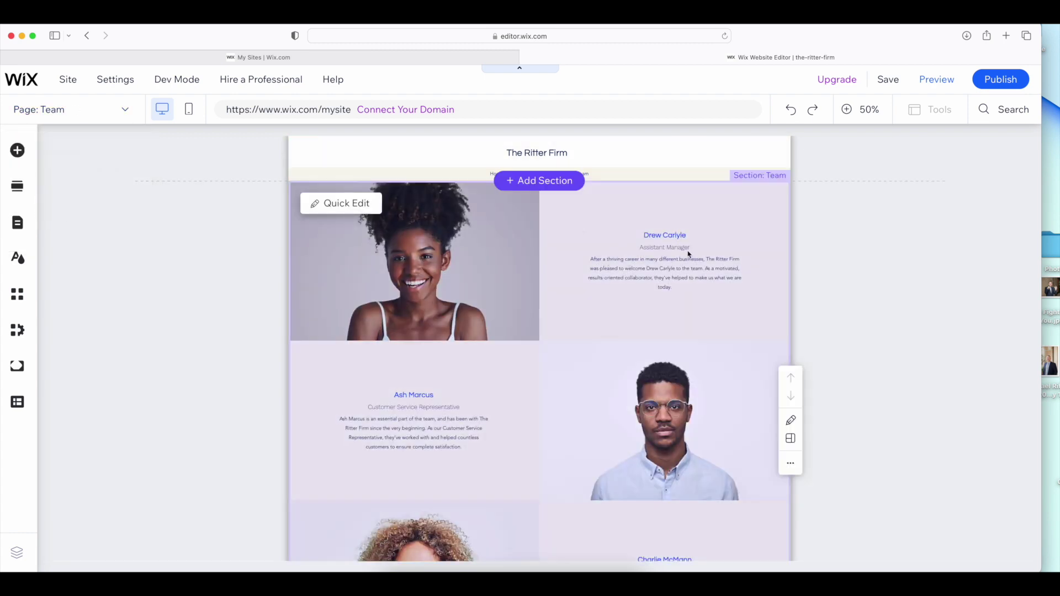
Check the Team section, then return to Home and select the Welcome section
left_click(667, 247)
scroll(552, 370, "down", 4)
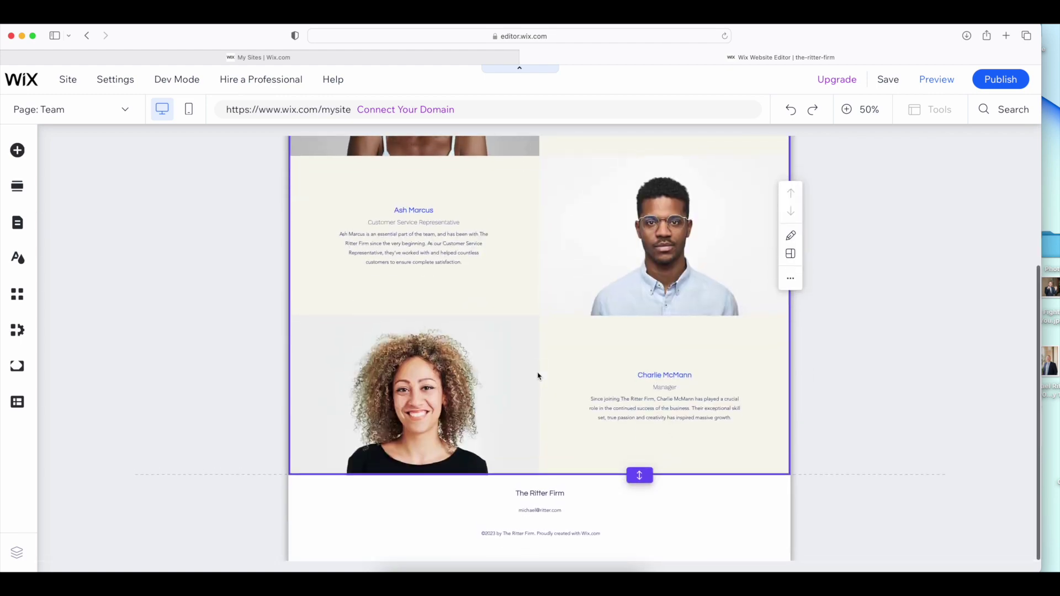
scroll(331, 365, "up", 4)
left_click(109, 114)
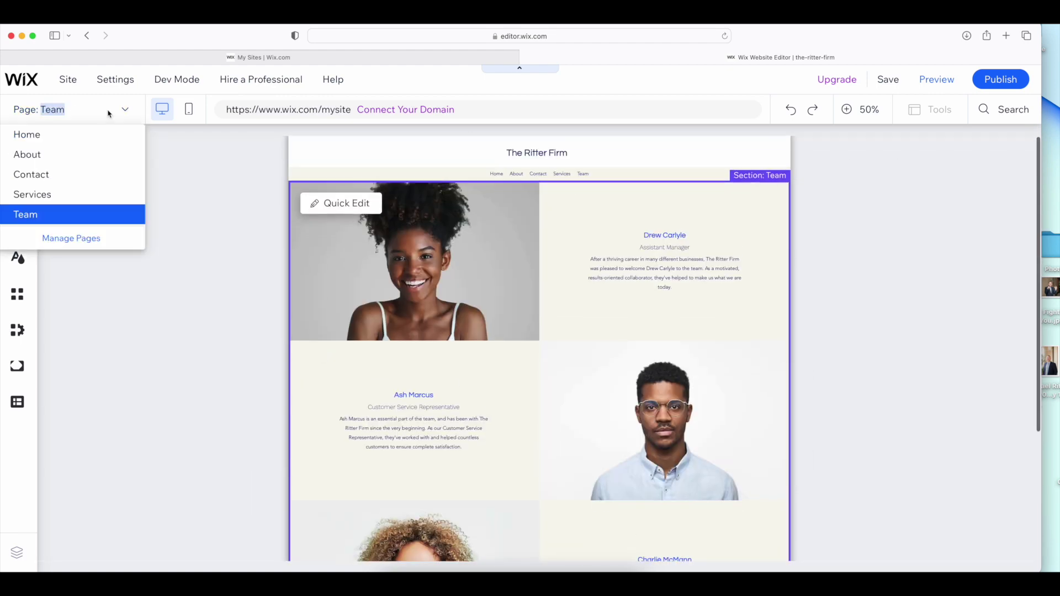
left_click(42, 140)
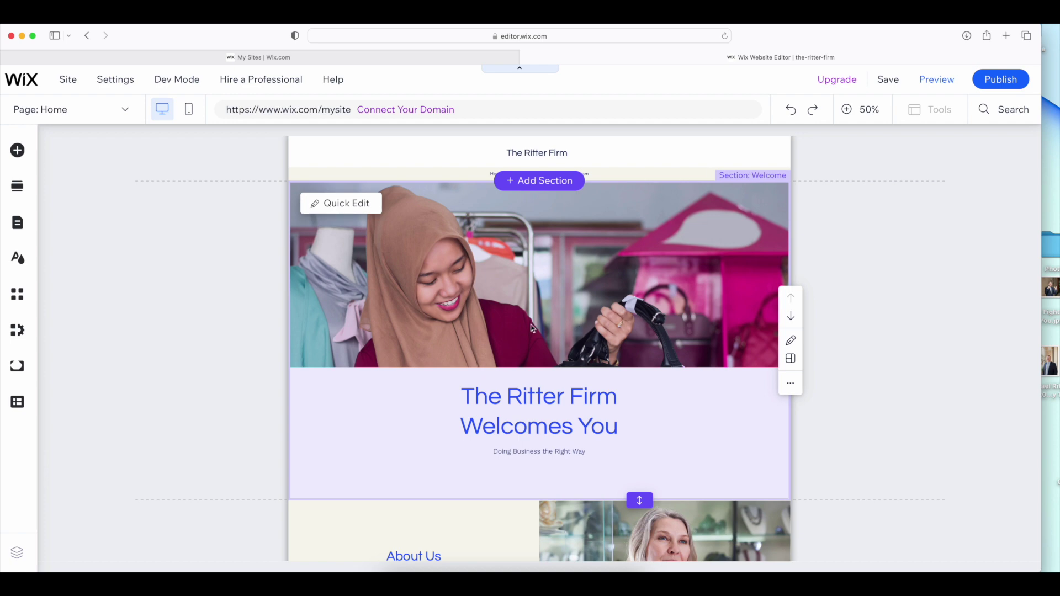
left_click(483, 325)
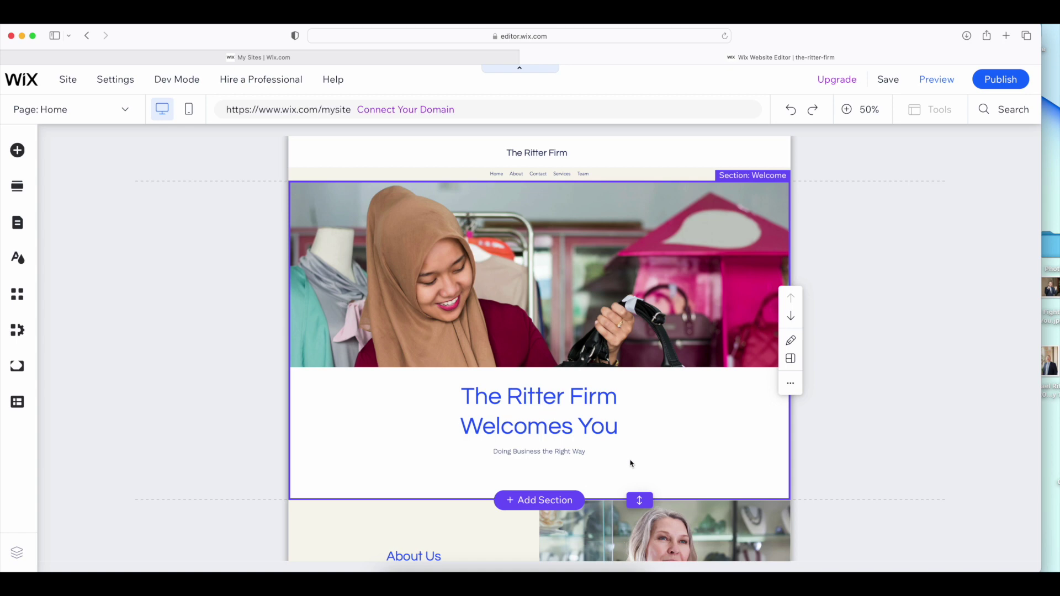
At 100% zoom, open the hero strip's background settings and choose Image
left_click(580, 324)
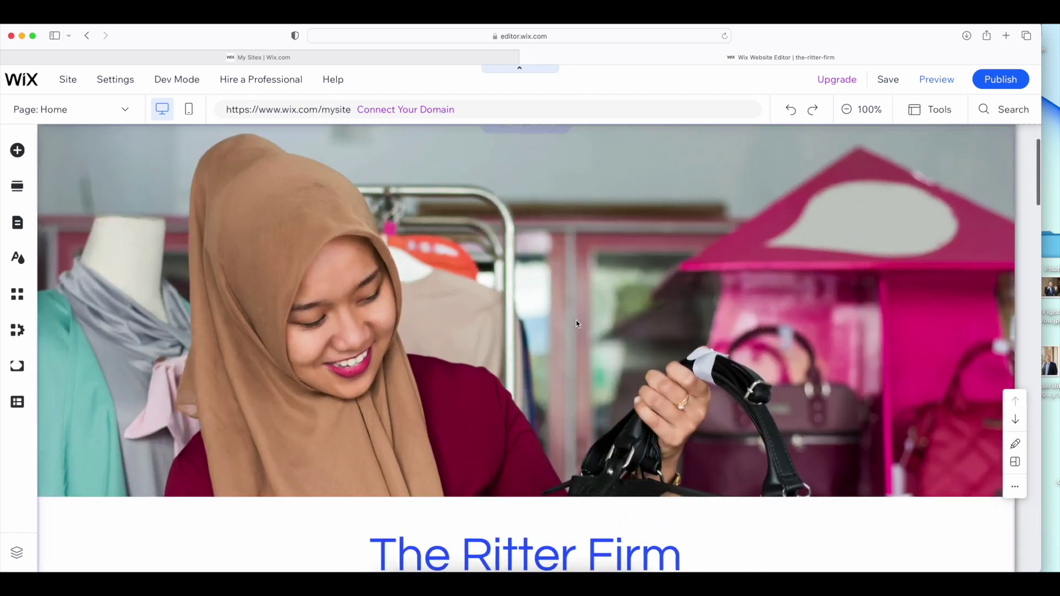
left_click(782, 286)
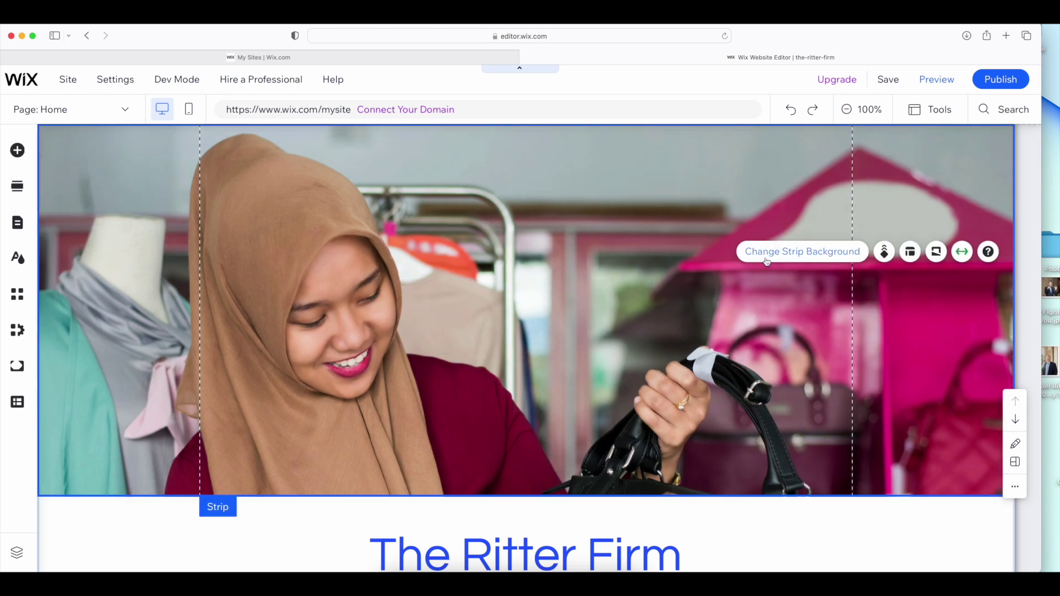
left_click(791, 258)
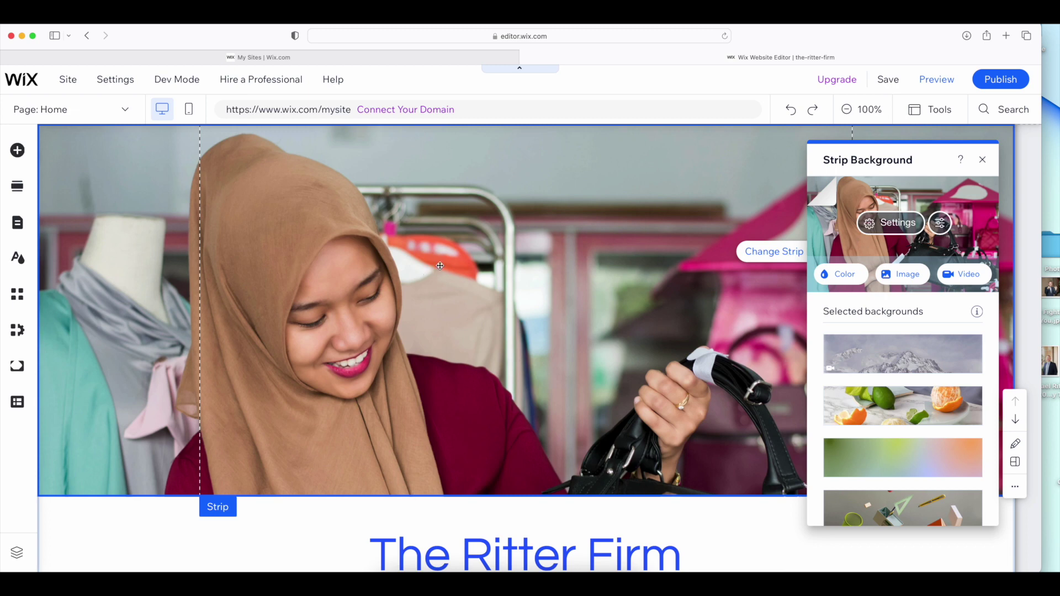
scroll(439, 268, "up", 2)
scroll(439, 267, "down", 2)
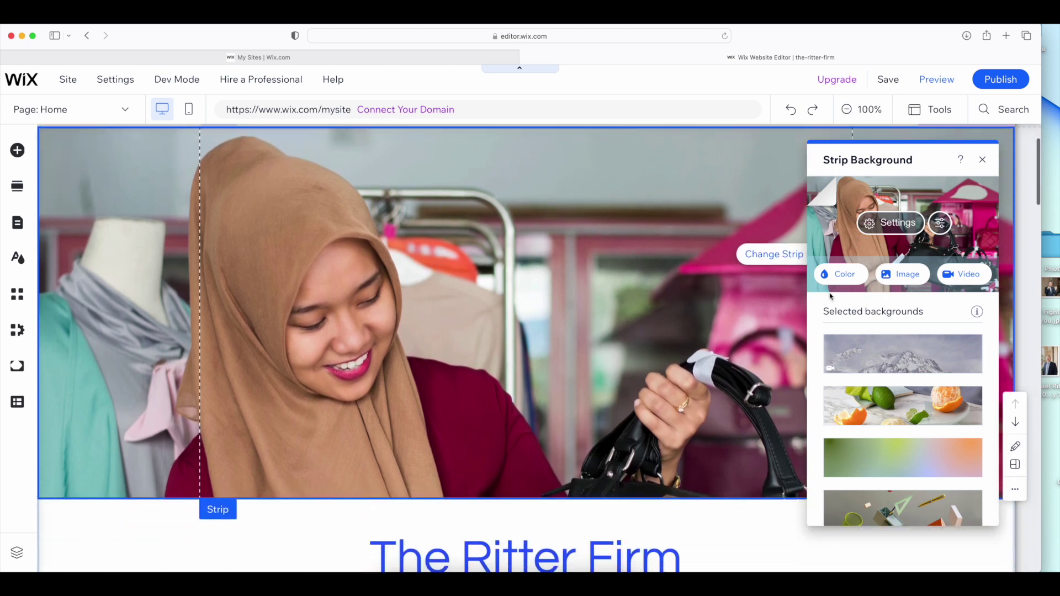
left_click(902, 277)
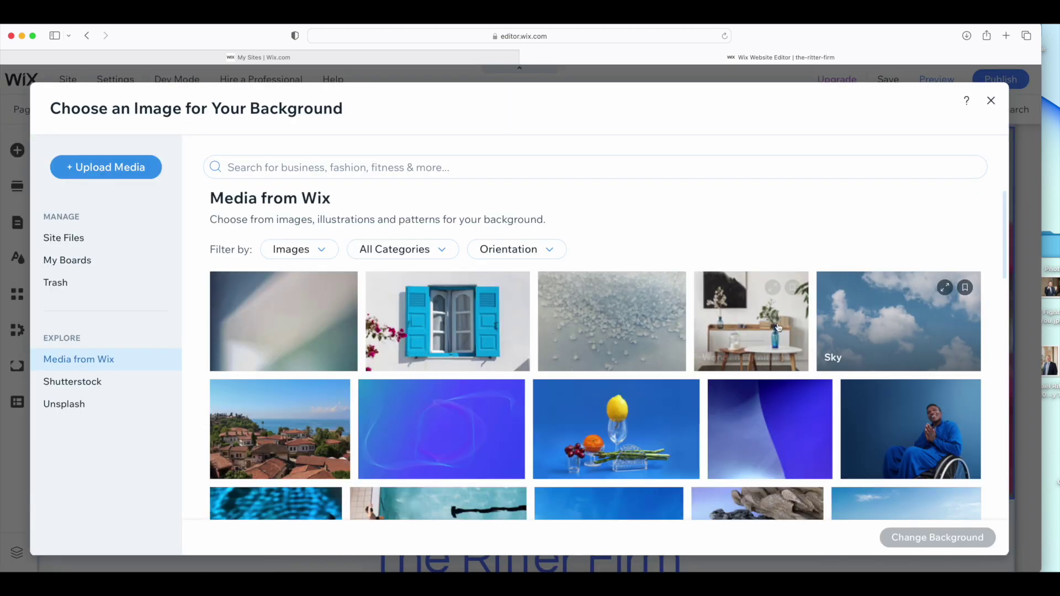
Search the media library for 'law firm' and apply the modern office photo as background
scroll(771, 329, "down", 1)
scroll(772, 330, "down", 3)
scroll(518, 308, "up", 4)
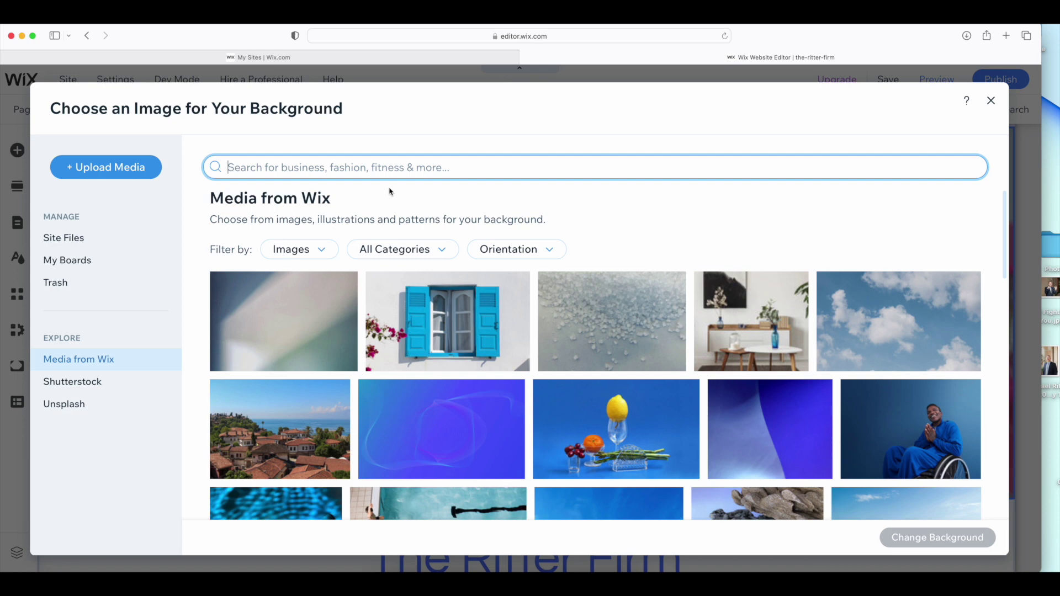
type("l")
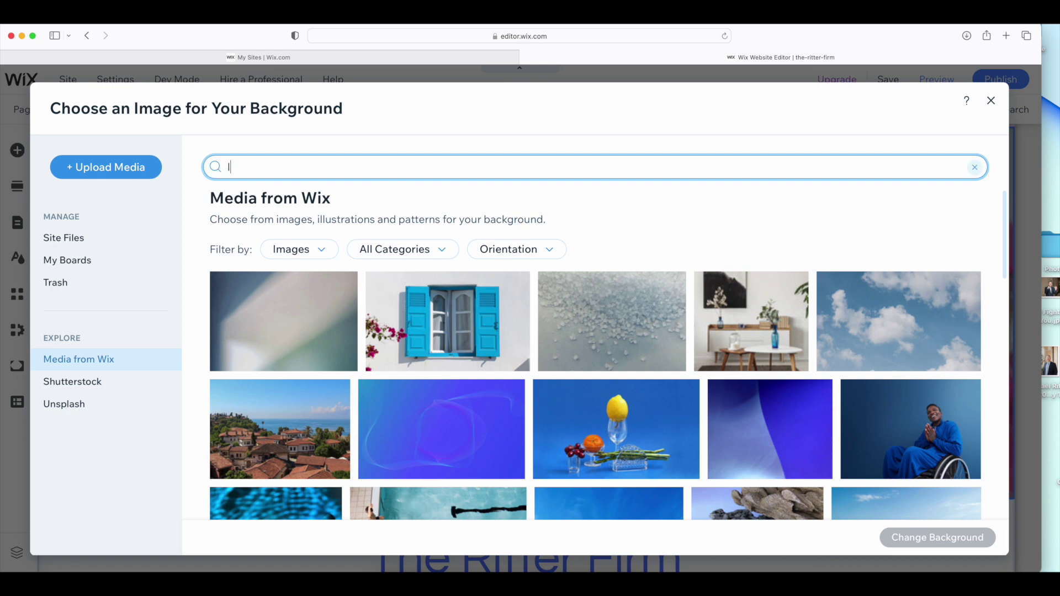
type("aw firm")
key("Return")
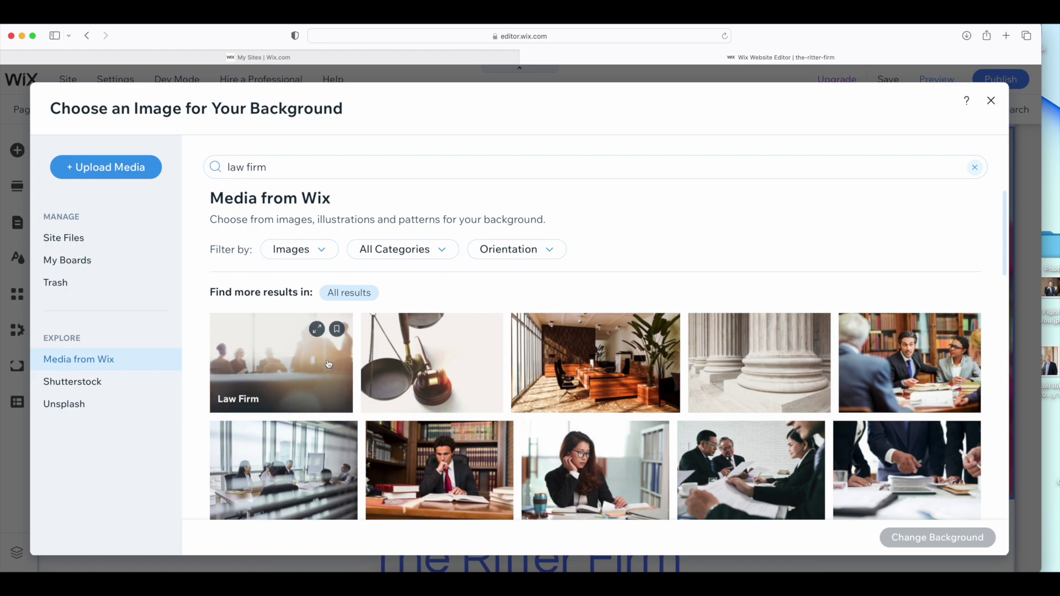
scroll(674, 468, "down", 2)
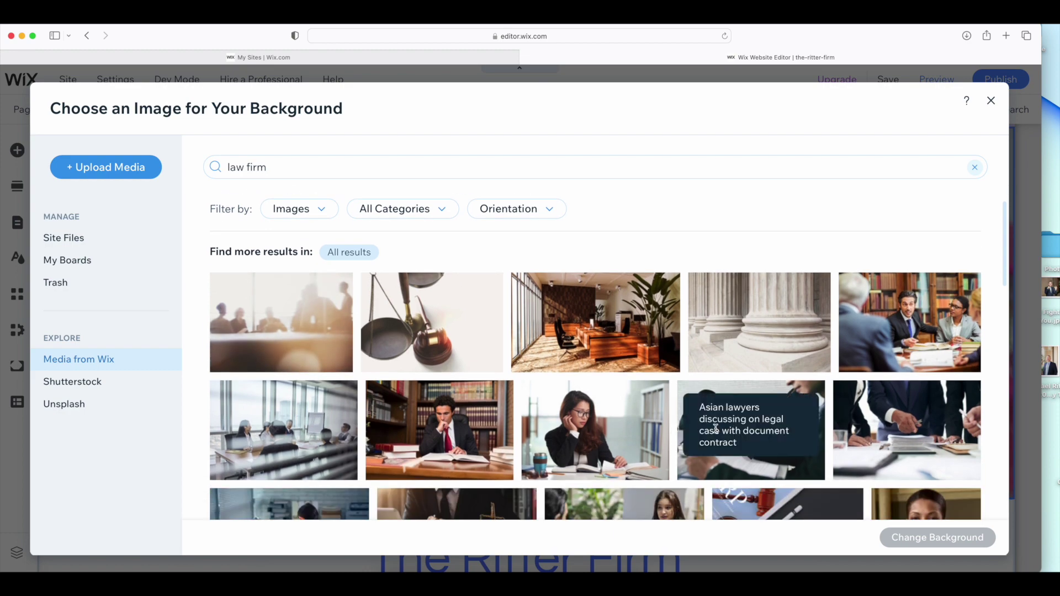
scroll(586, 397, "down", 5)
scroll(585, 398, "up", 4)
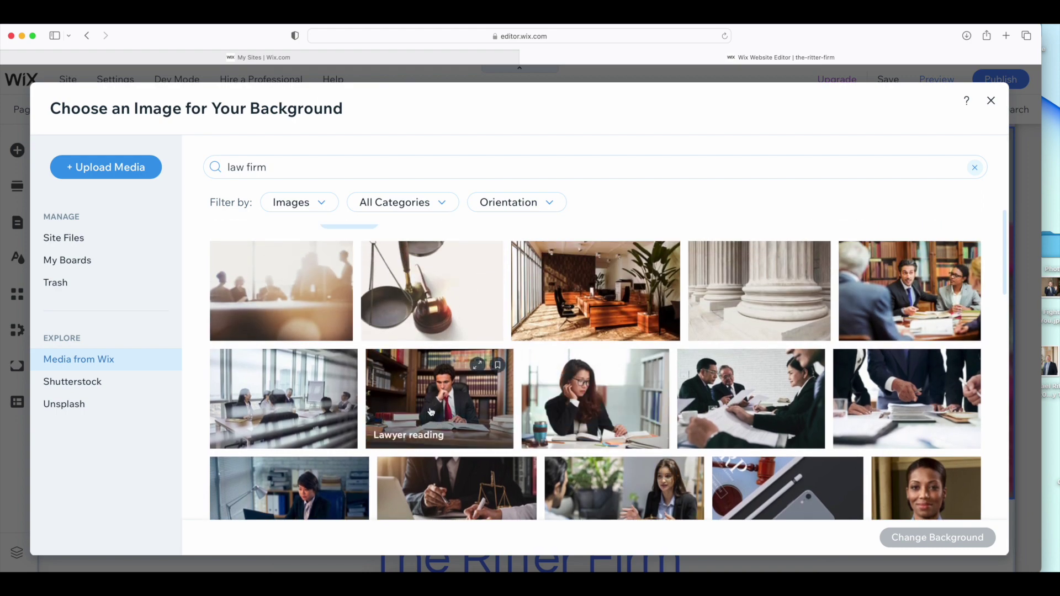
left_click(589, 285)
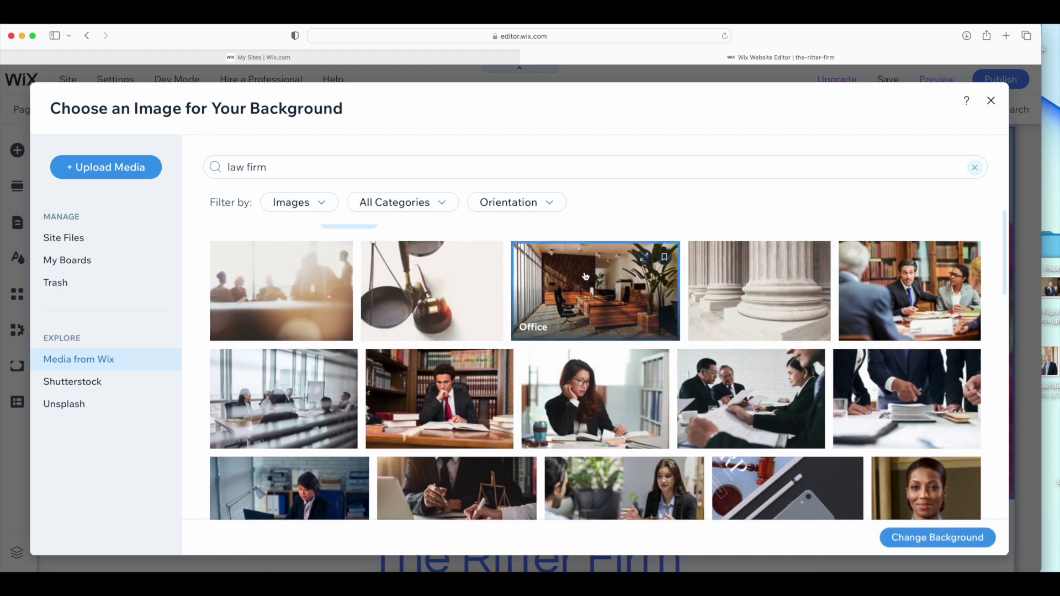
left_click(982, 542)
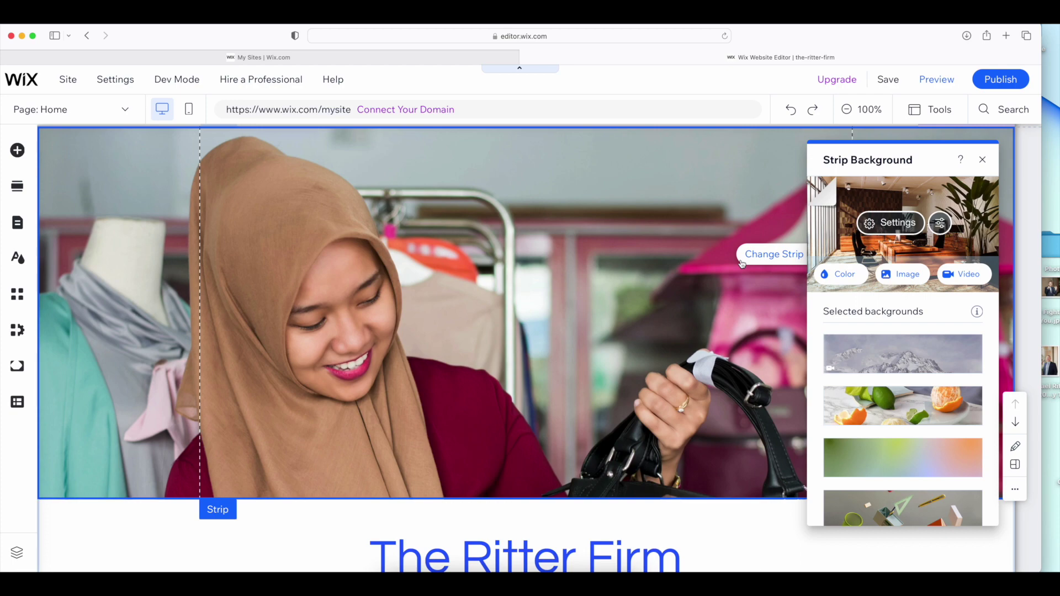
Upload We Fight For You.jpg from the desktop into the strip background image chooser
scroll(613, 266, "down", 1)
scroll(613, 266, "down", 1)
scroll(613, 267, "down", 5)
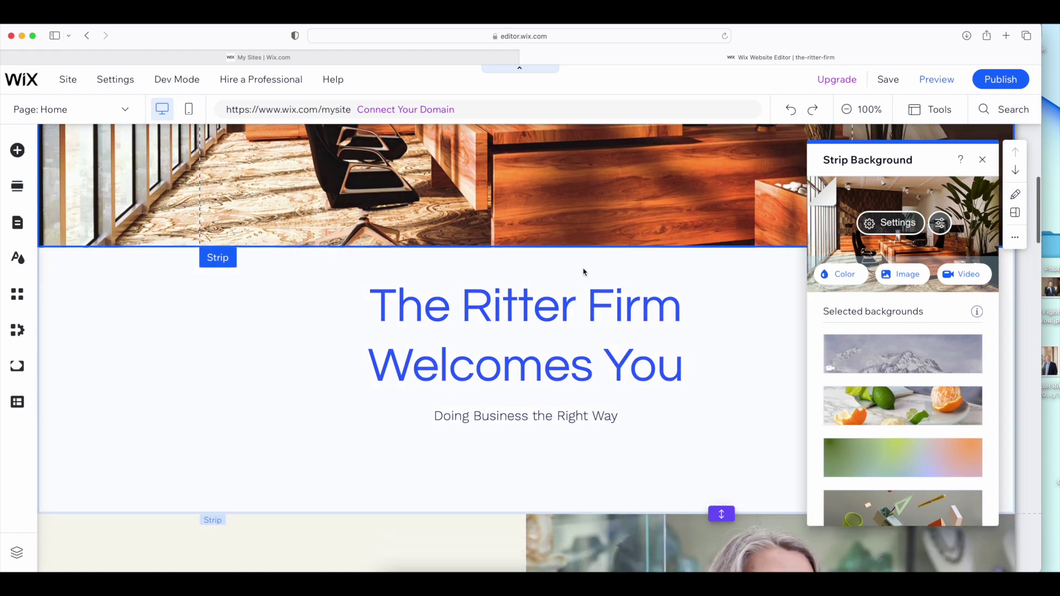
scroll(584, 270, "up", 6)
left_click(900, 273)
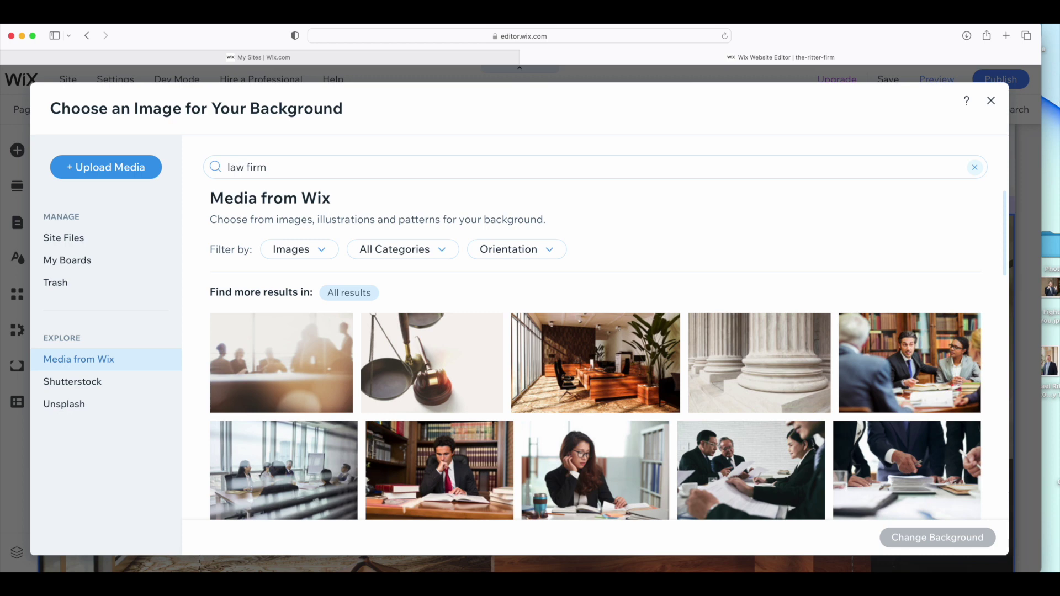
left_click_drag(1050, 295, 458, 386)
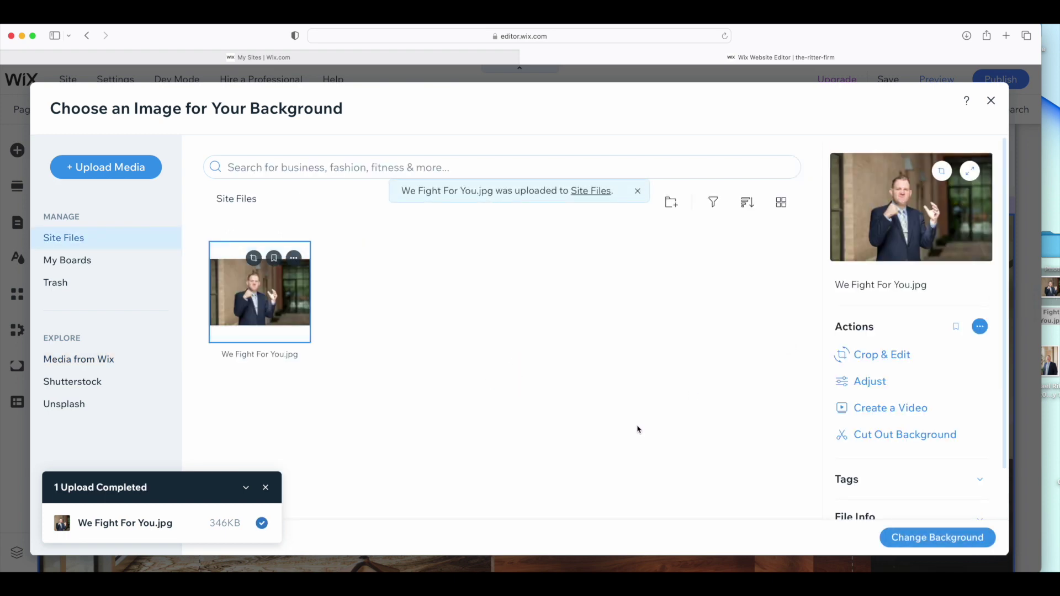
Apply the uploaded We Fight For You photo as the hero strip background, then move the panel aside
left_click(911, 540)
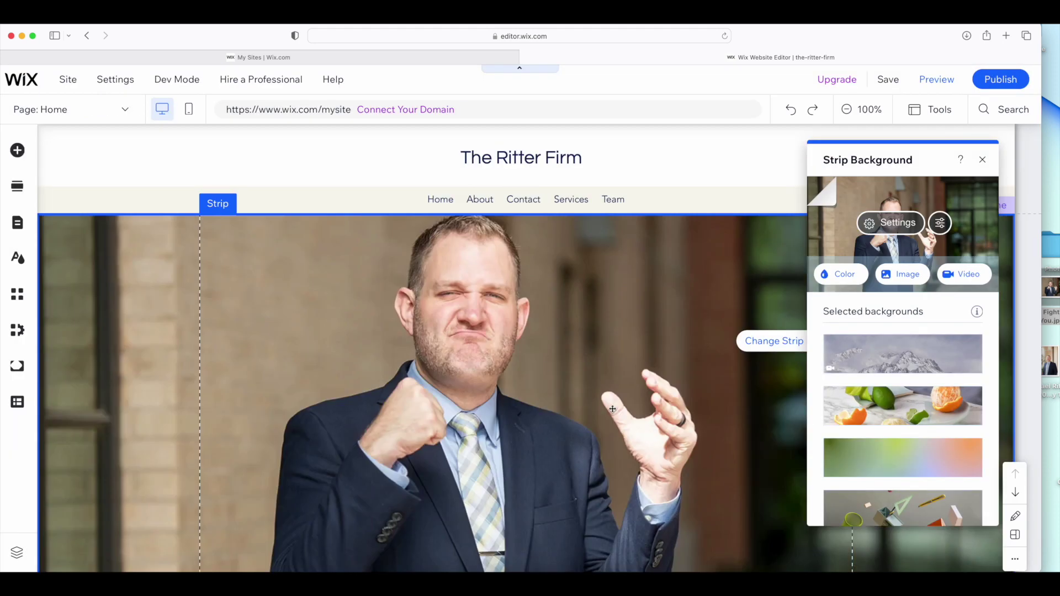
scroll(484, 329, "down", 5)
scroll(481, 333, "up", 4)
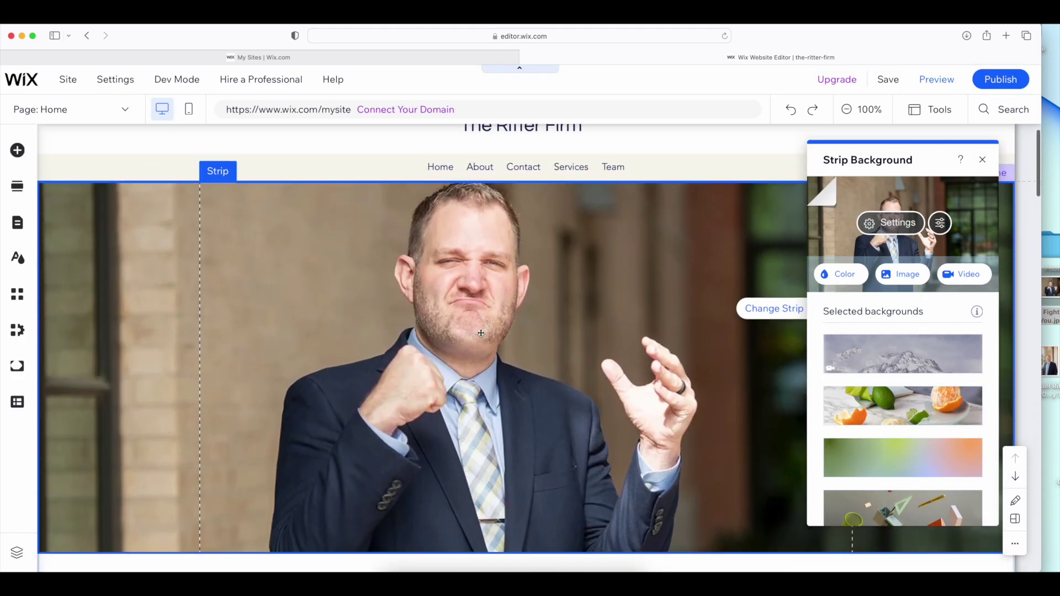
scroll(482, 334, "down", 1)
scroll(485, 335, "down", 2)
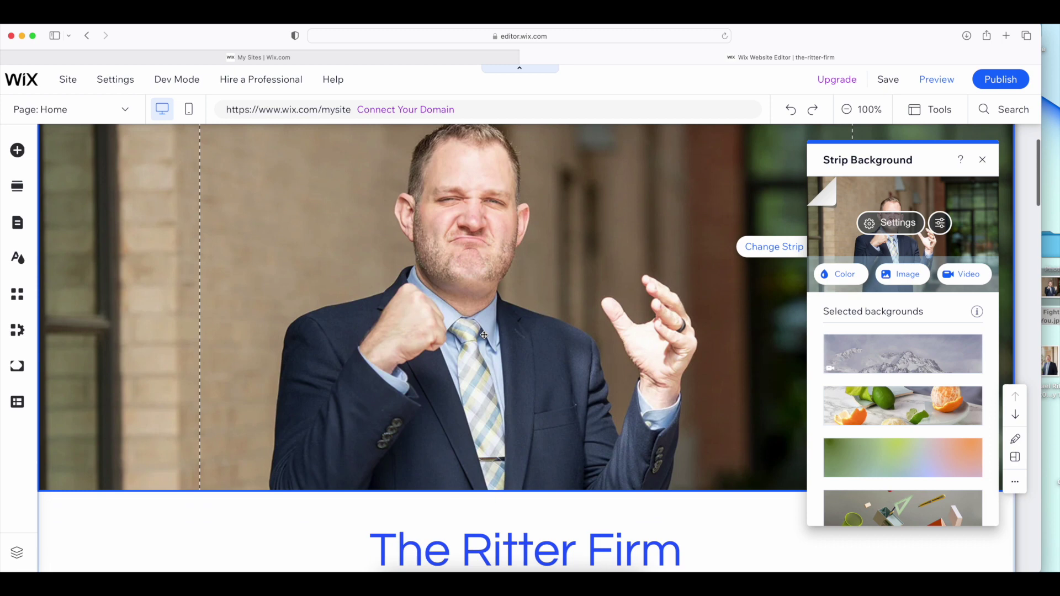
scroll(484, 335, "up", 2)
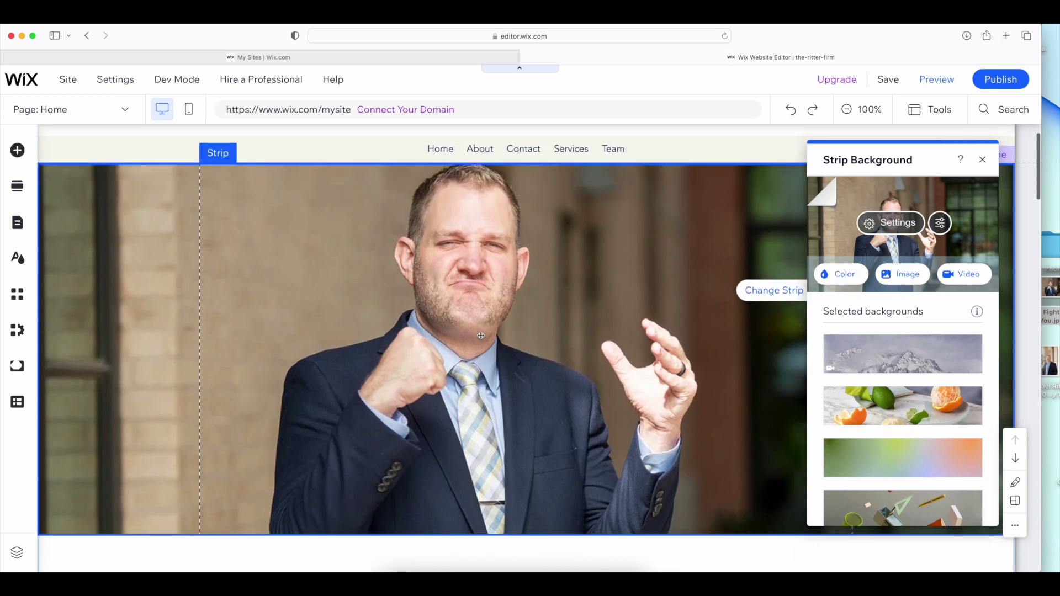
scroll(481, 336, "down", 5)
scroll(476, 337, "down", 2)
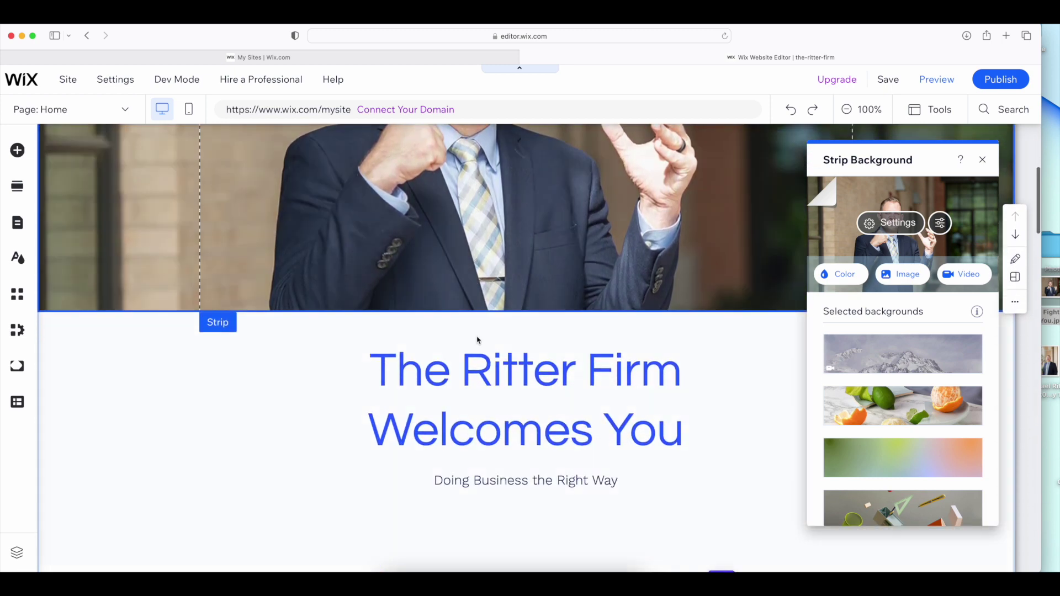
scroll(476, 338, "up", 5)
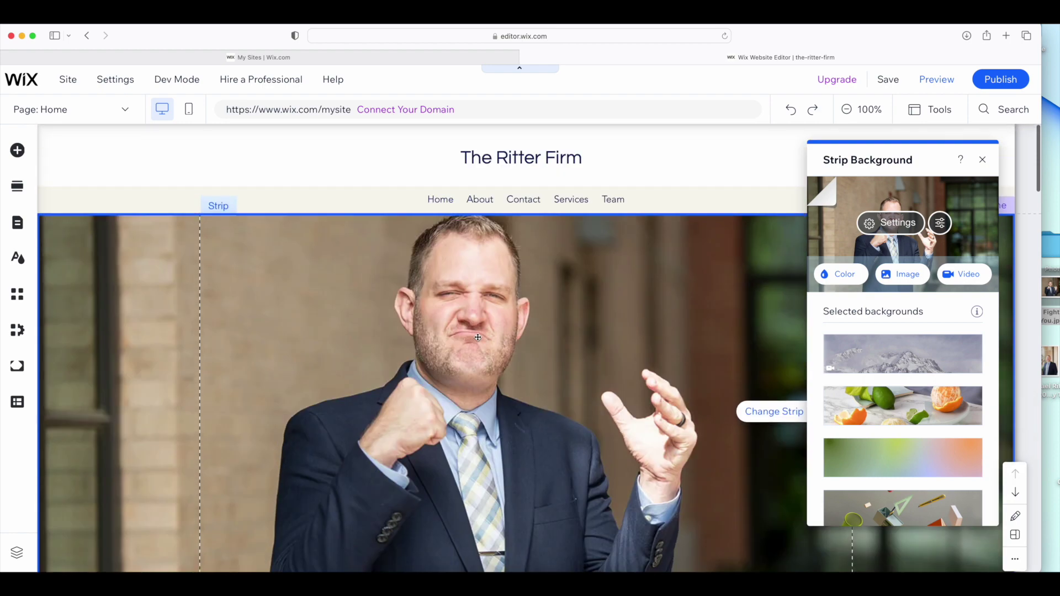
scroll(477, 337, "down", 5)
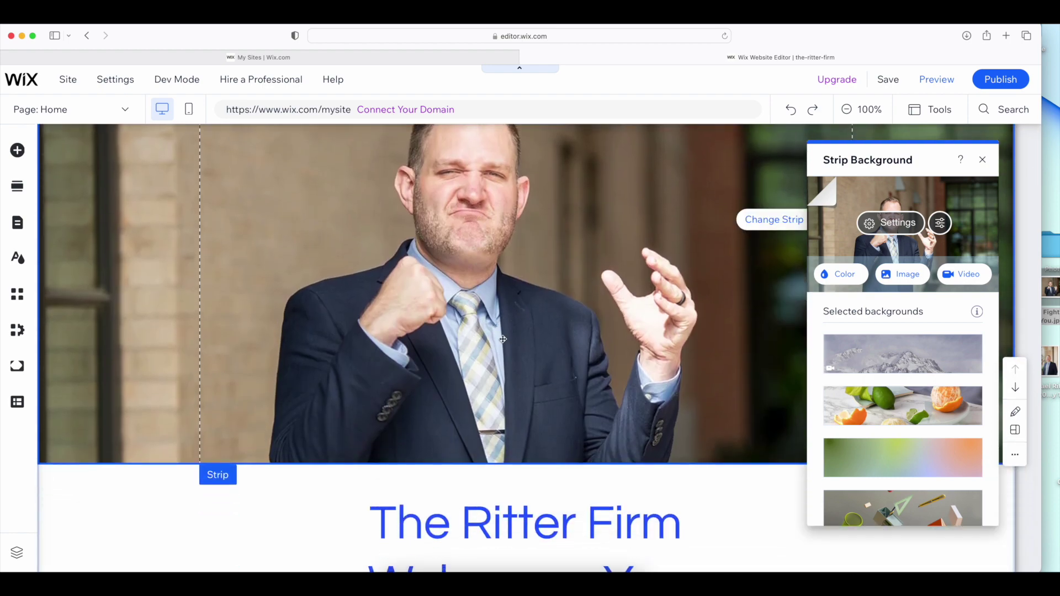
scroll(530, 309, "down", 10)
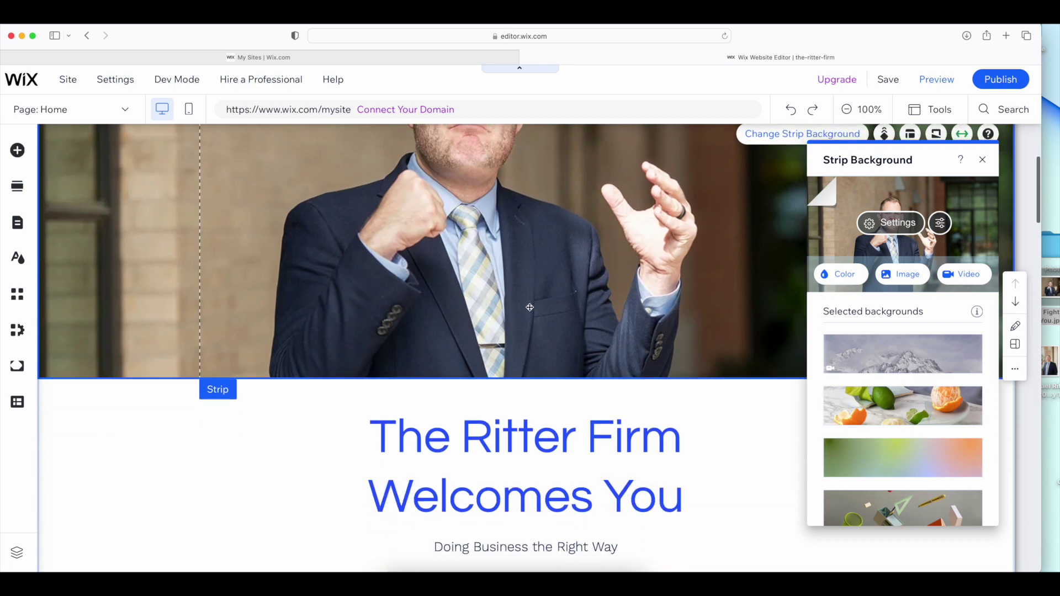
scroll(529, 309, "down", 2)
scroll(528, 311, "up", 6)
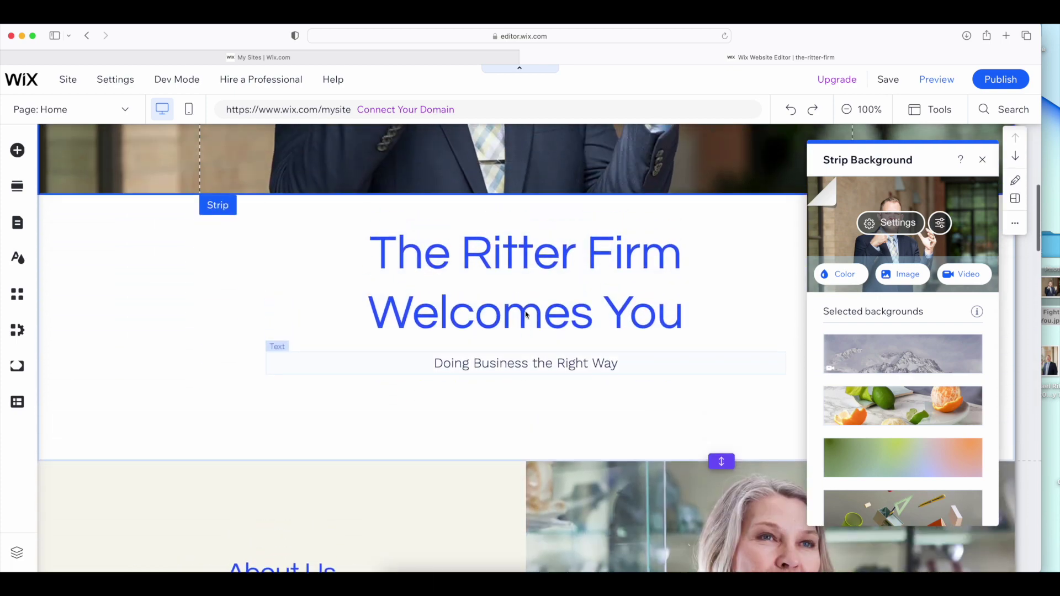
scroll(526, 312, "up", 3)
scroll(525, 312, "down", 5)
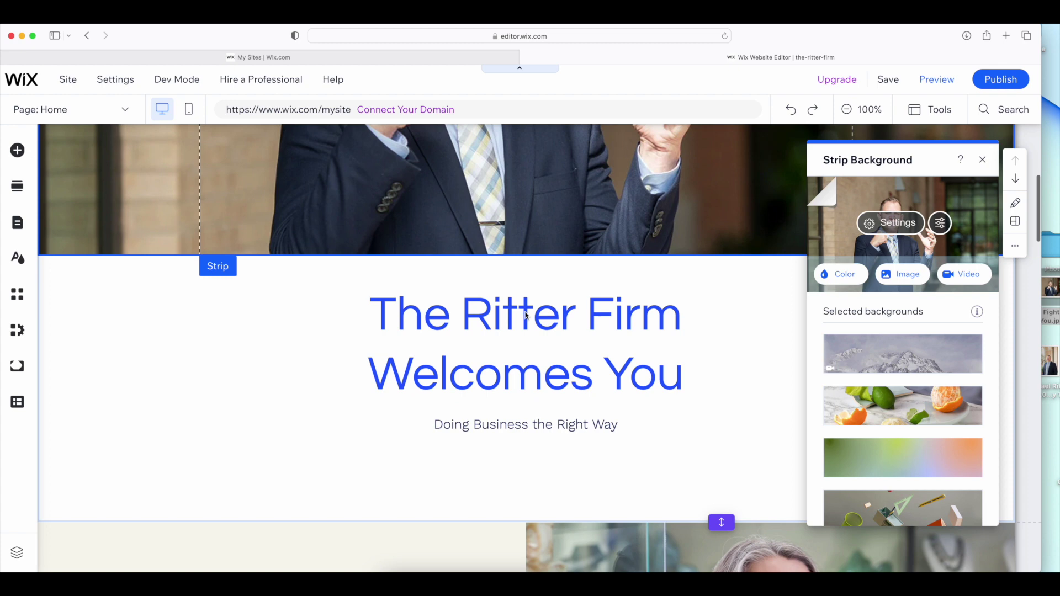
mouse_move(872, 157)
left_mouse_down()
mouse_move(944, 147)
mouse_move(863, 147)
left_mouse_up()
Replace 'Welcomes' in the hero heading with 'Fights fo' on its own line
left_click(642, 332)
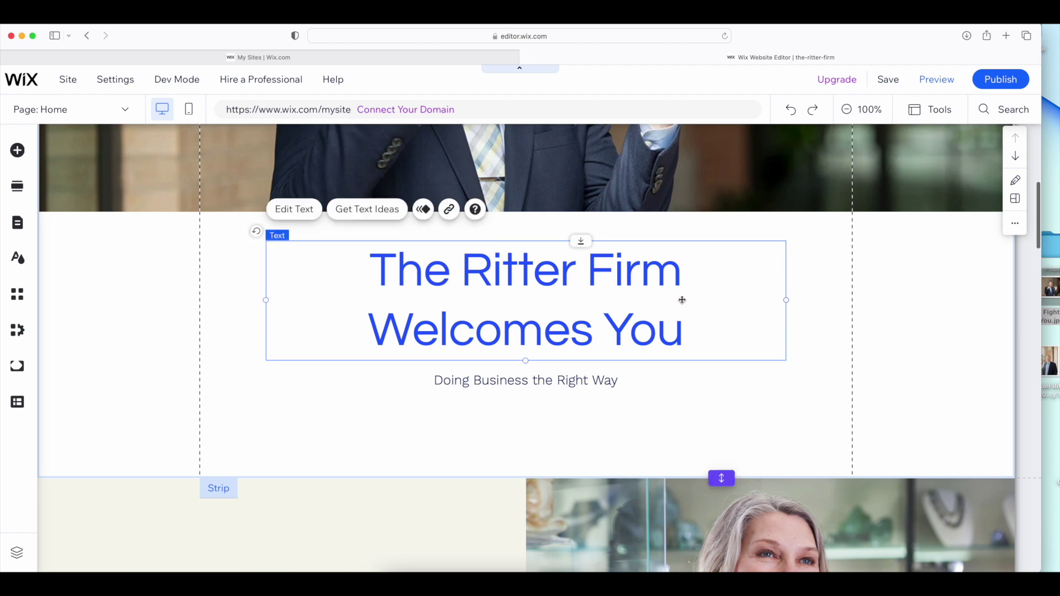
left_click(294, 209)
left_click(422, 311)
double_click(422, 311)
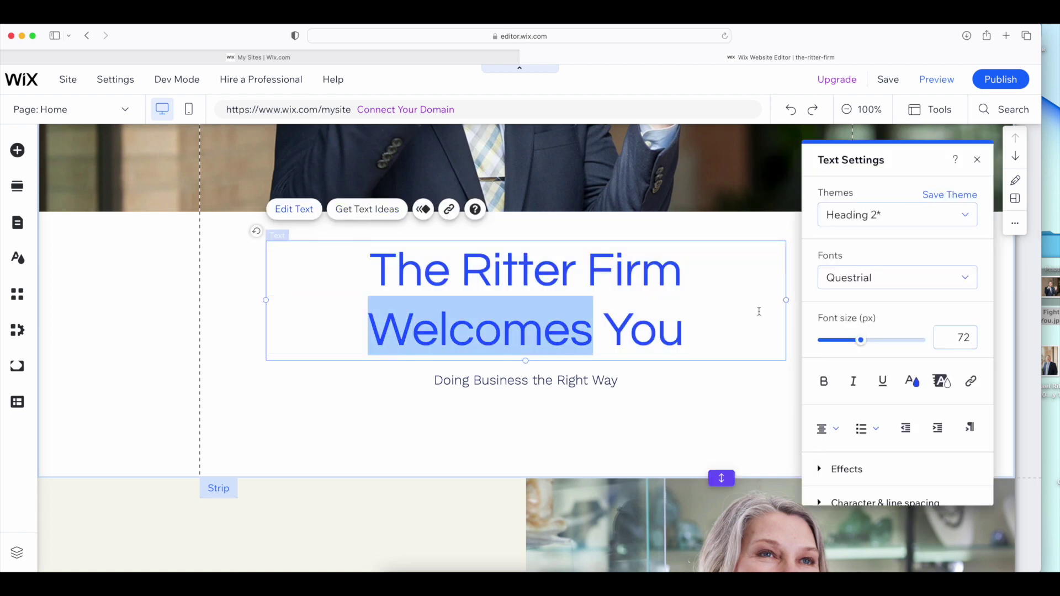
type("Fights fo")
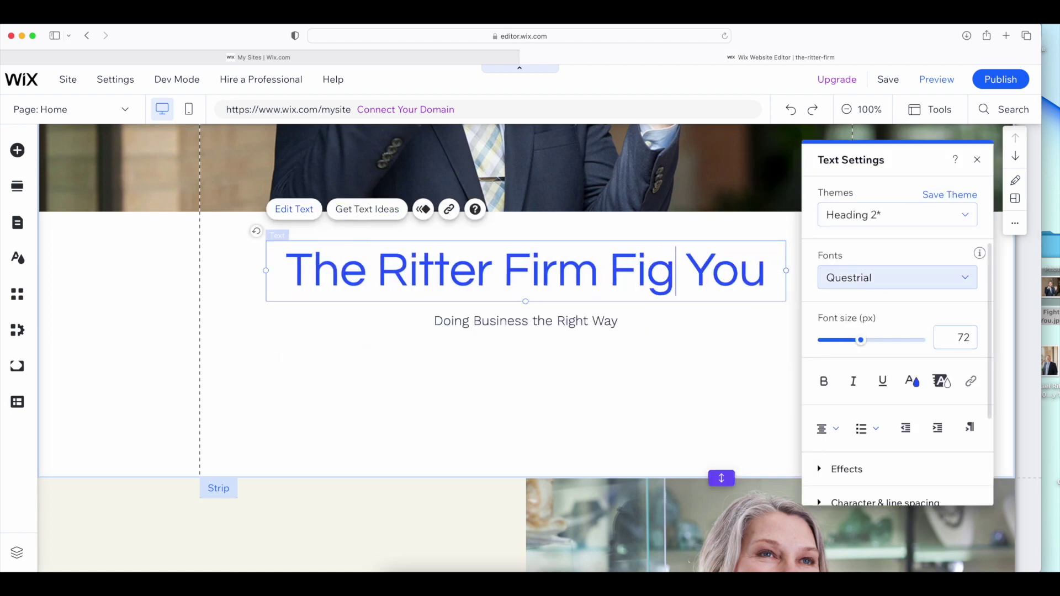
key("alt+Left")
key("alt+Left")
key("alt+Left")
key("alt+Right")
key("alt+Right")
key("alt+Left")
key("Return")
key("alt+Right")
key("alt+Right")
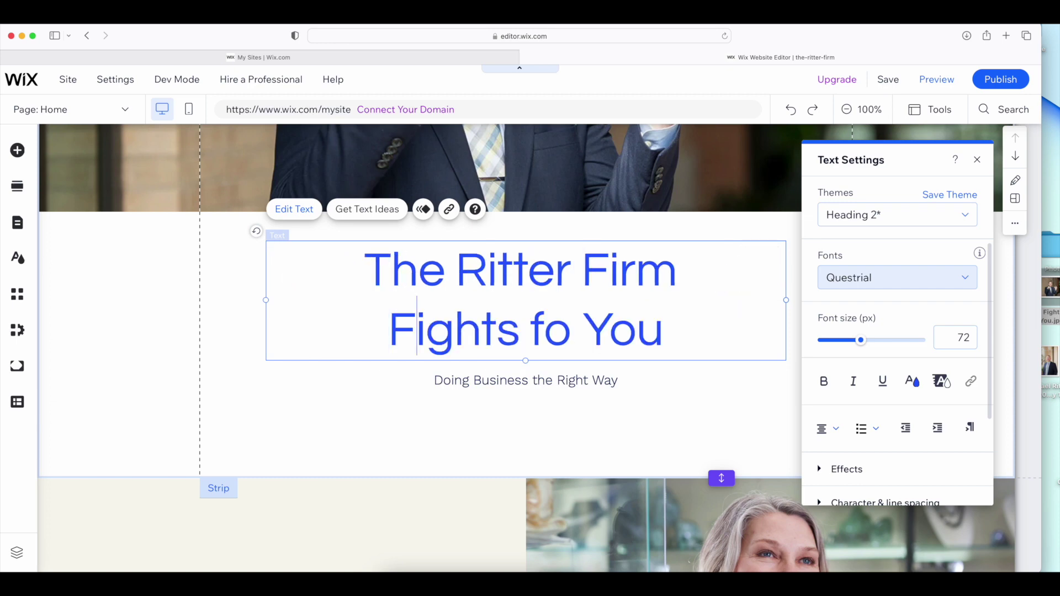
Finish editing the heading, then scroll through the Home page to review the new hero photo
type("r")
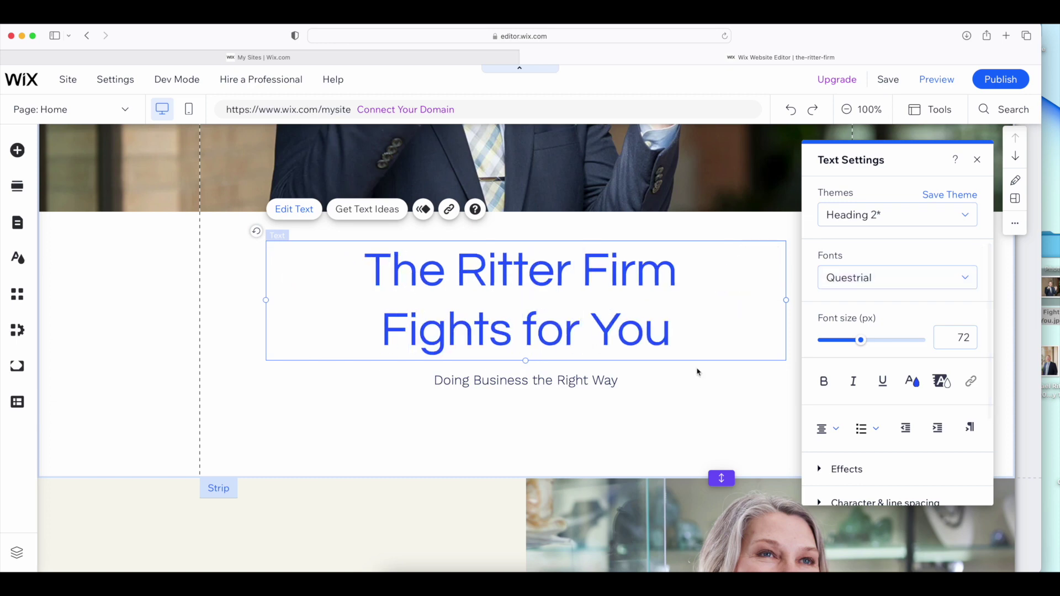
left_click(696, 374)
scroll(694, 376, "down", 6)
scroll(452, 248, "down", 10)
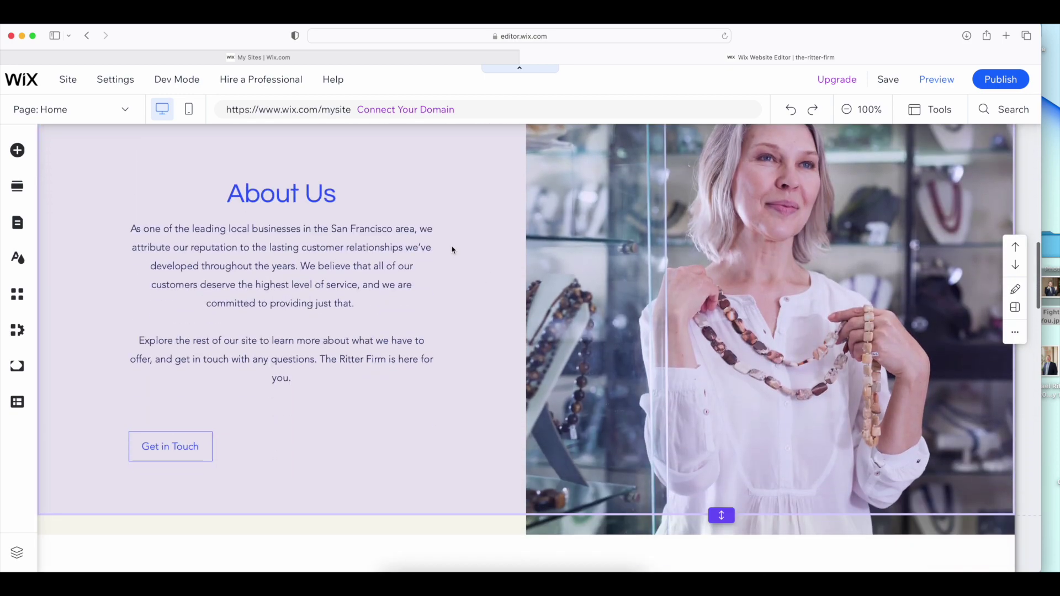
scroll(454, 251, "down", 10)
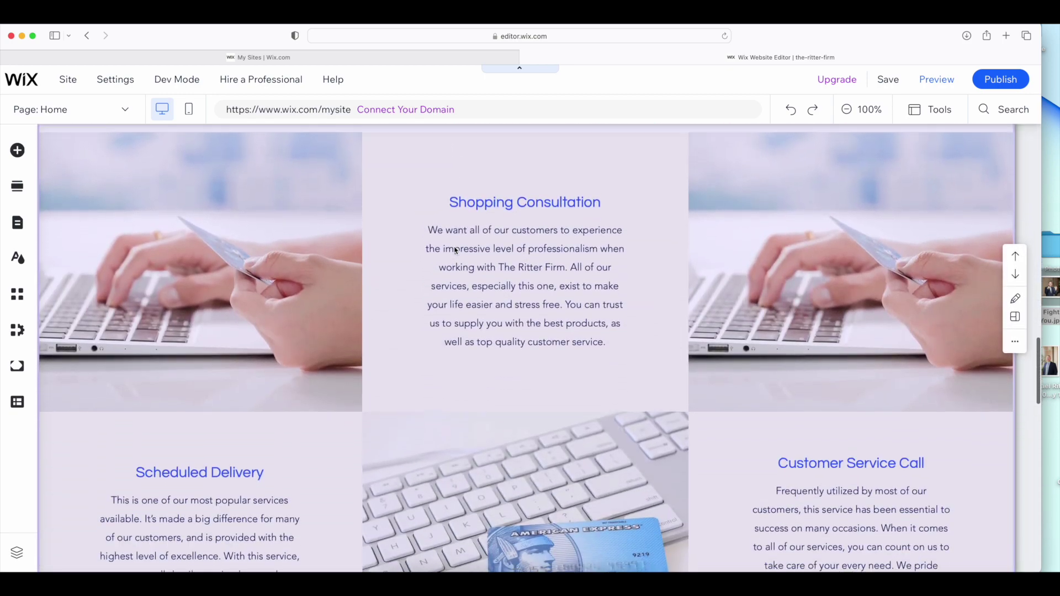
scroll(455, 251, "down", 3)
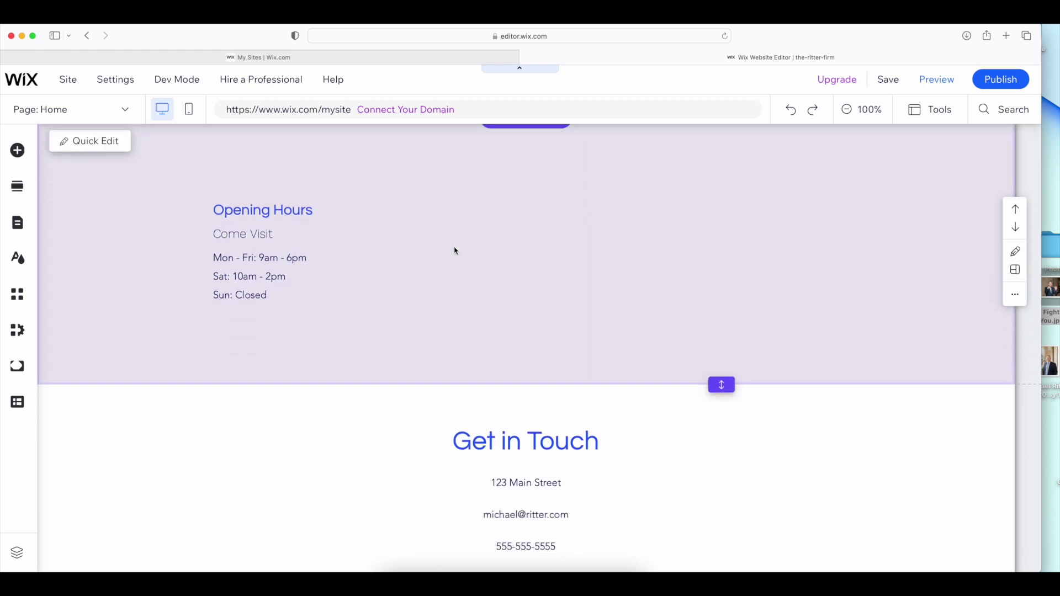
scroll(455, 251, "down", 4)
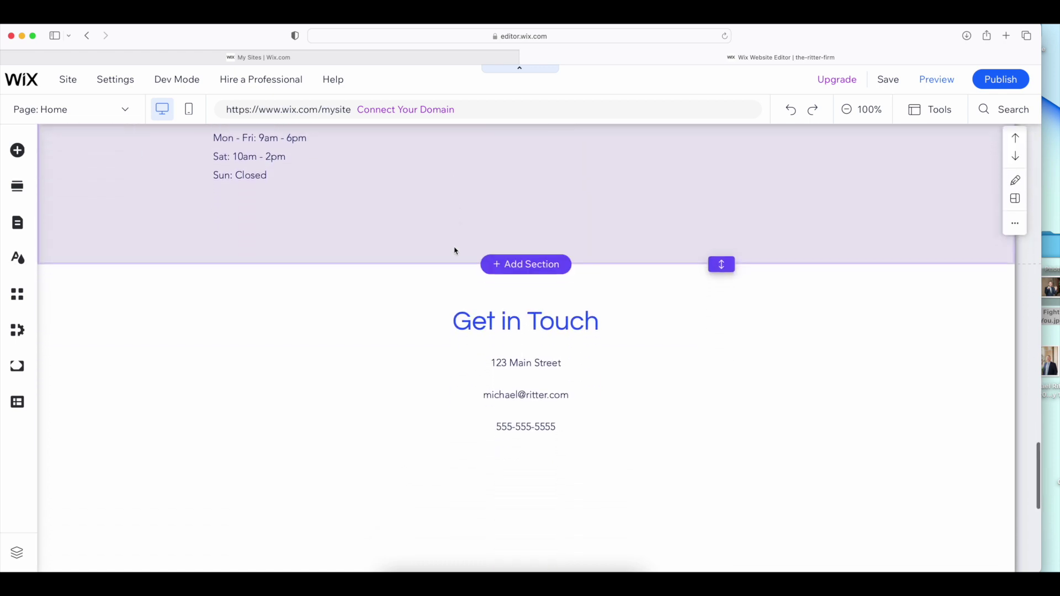
scroll(455, 251, "down", 5)
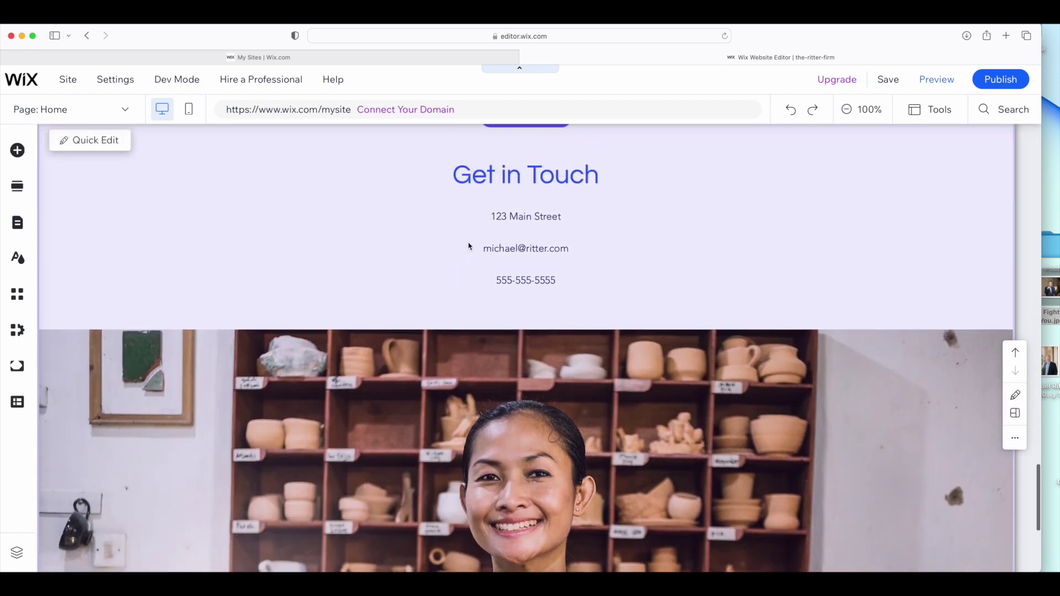
scroll(496, 234, "down", 8)
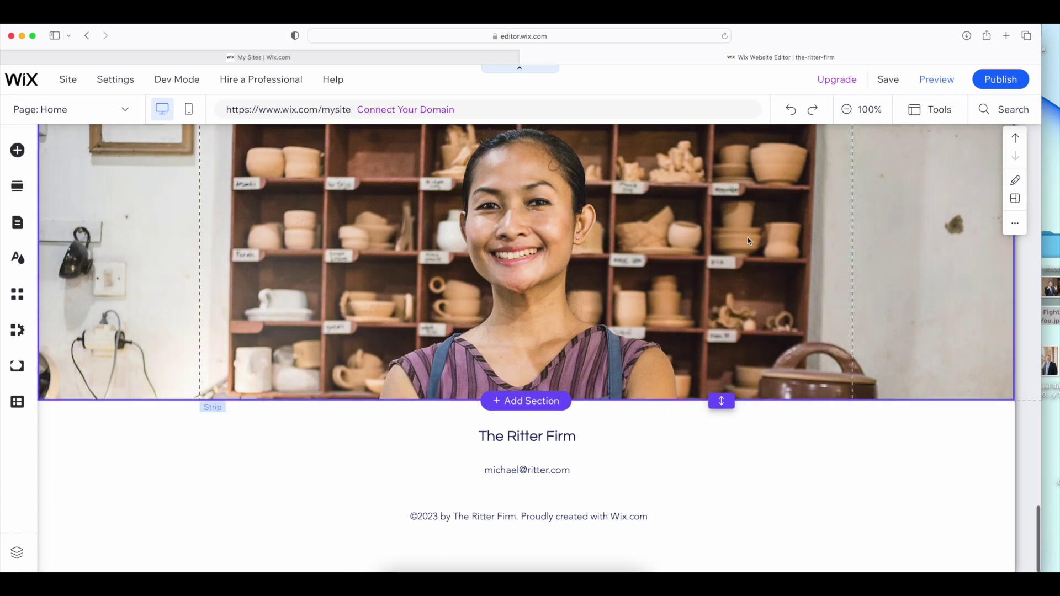
scroll(737, 243, "up", 20)
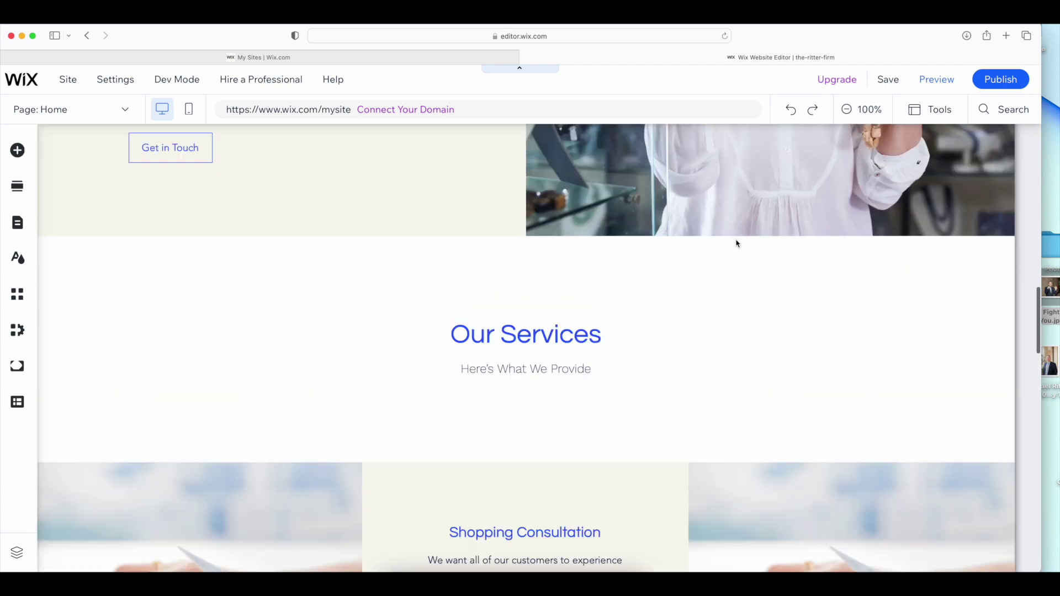
scroll(737, 243, "up", 10)
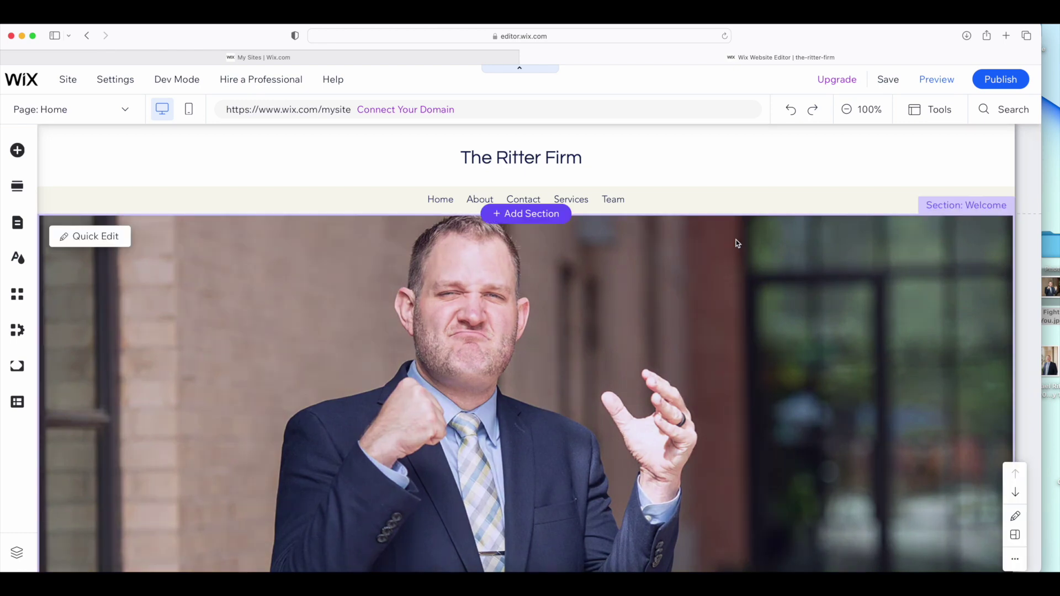
scroll(712, 263, "down", 2)
scroll(711, 260, "up", 2)
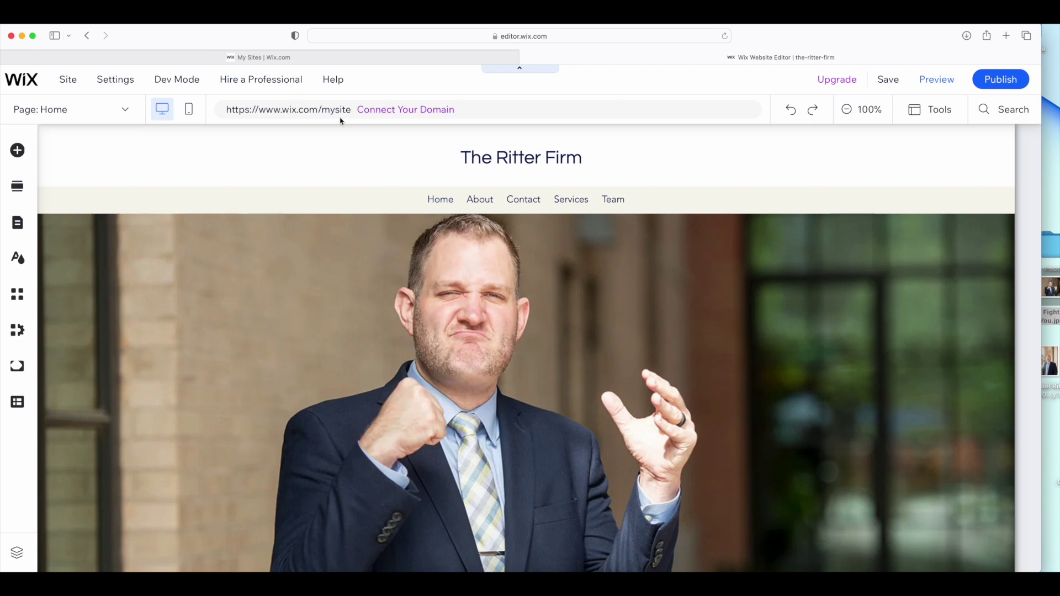
Publish the site, check its free wixsite.com address, and open the live site in a new tab
left_click(1005, 78)
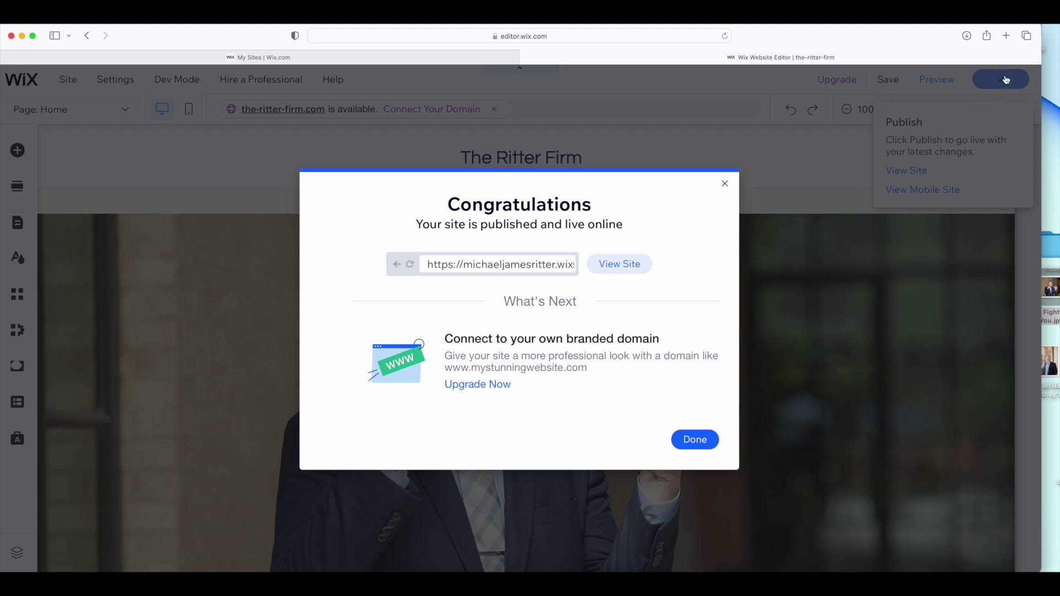
left_click_drag(519, 265, 576, 268)
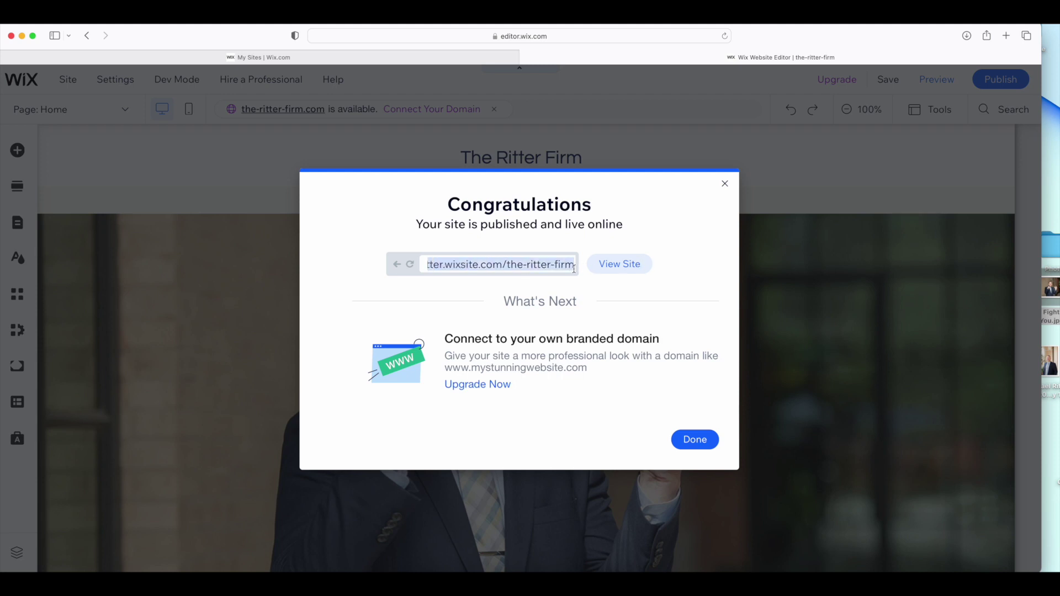
left_click(558, 270)
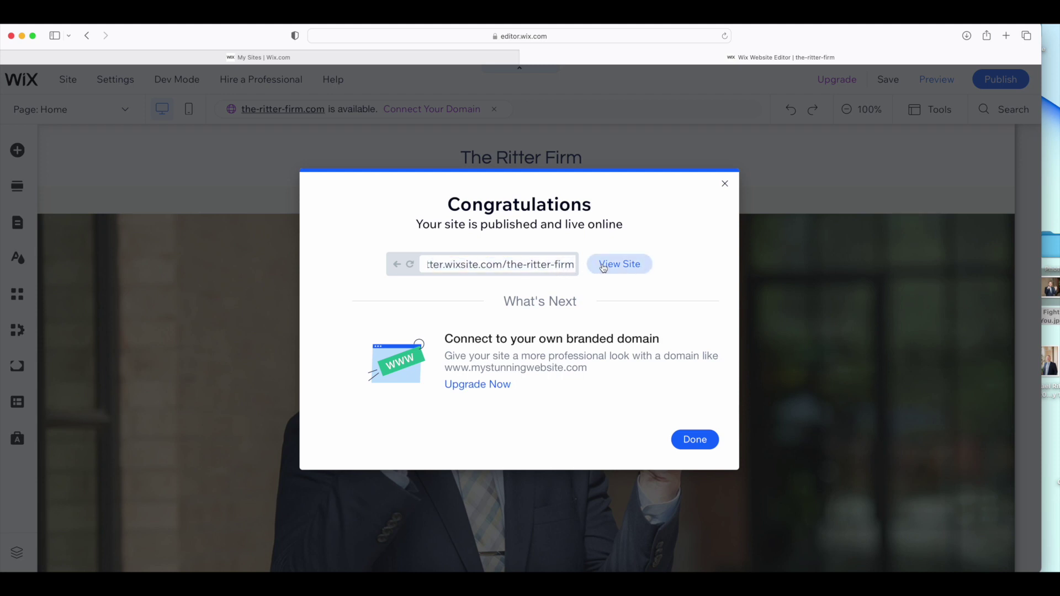
left_click_drag(538, 265, 371, 260)
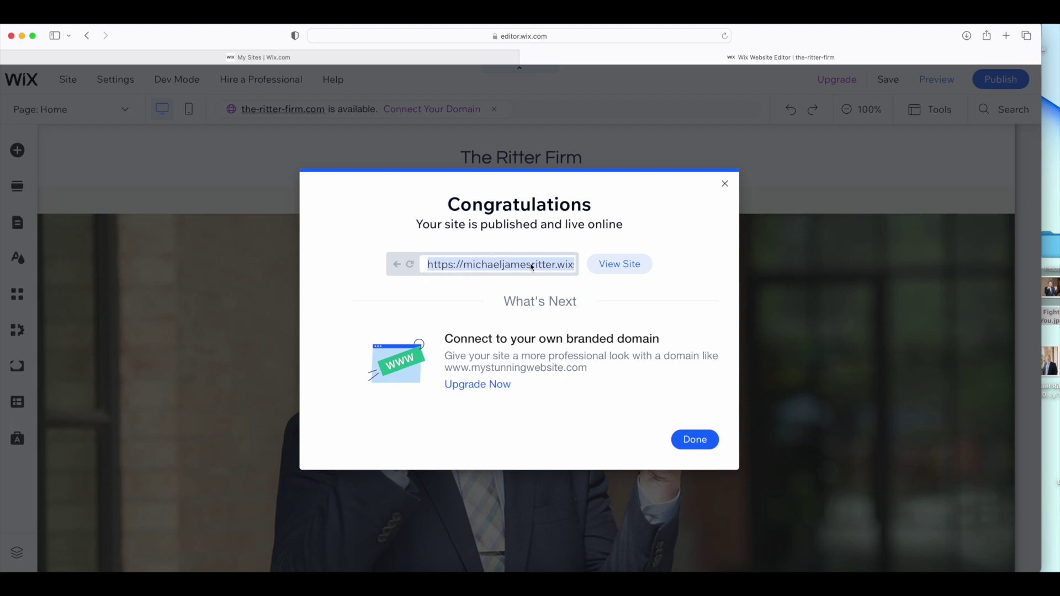
left_click_drag(567, 264, 614, 266)
left_click(556, 269)
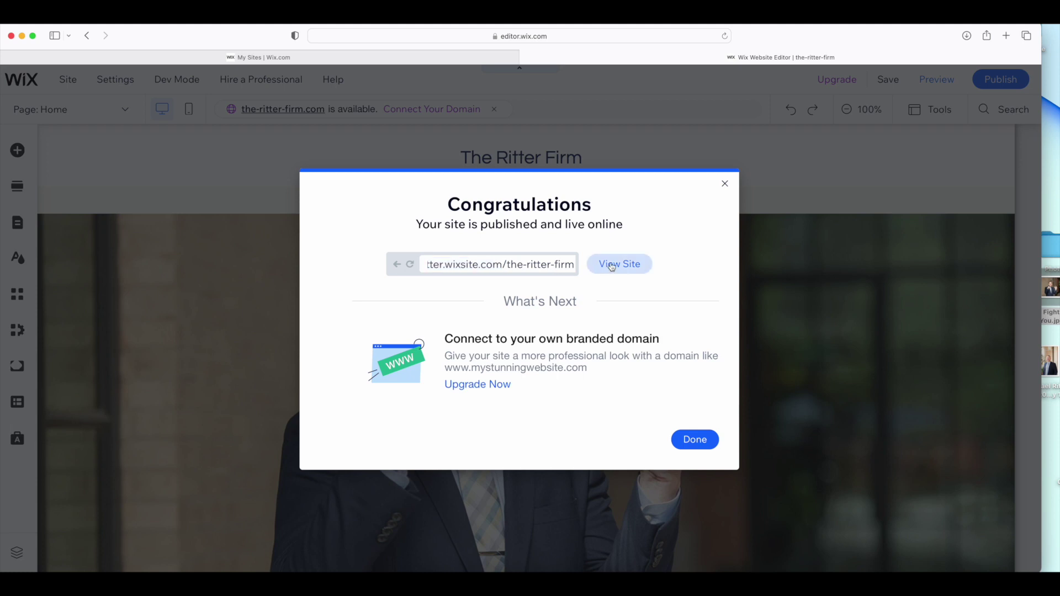
left_click(612, 266)
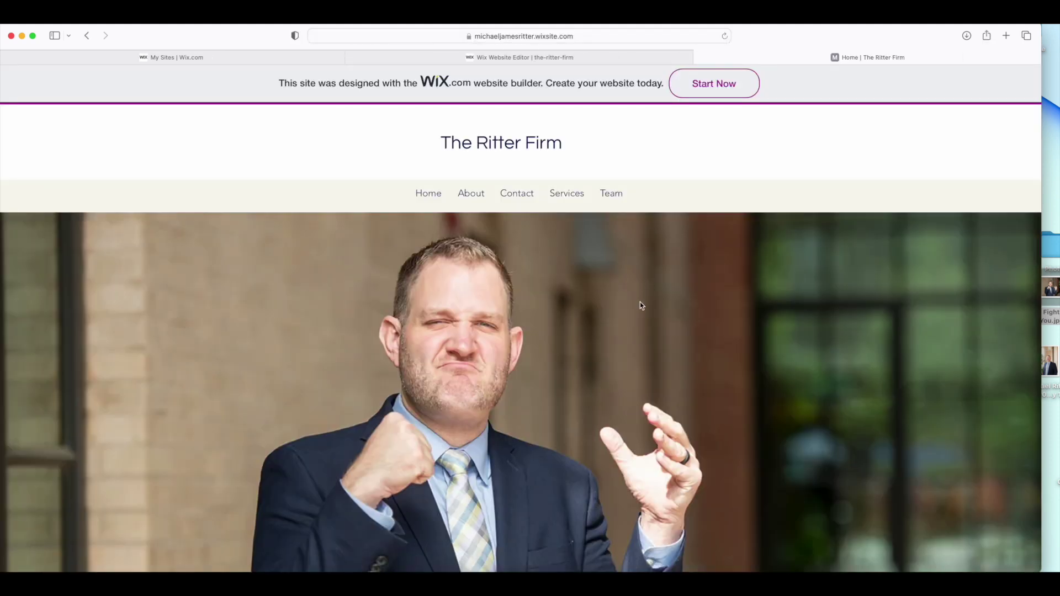
scroll(640, 305, "down", 10)
scroll(642, 308, "down", 15)
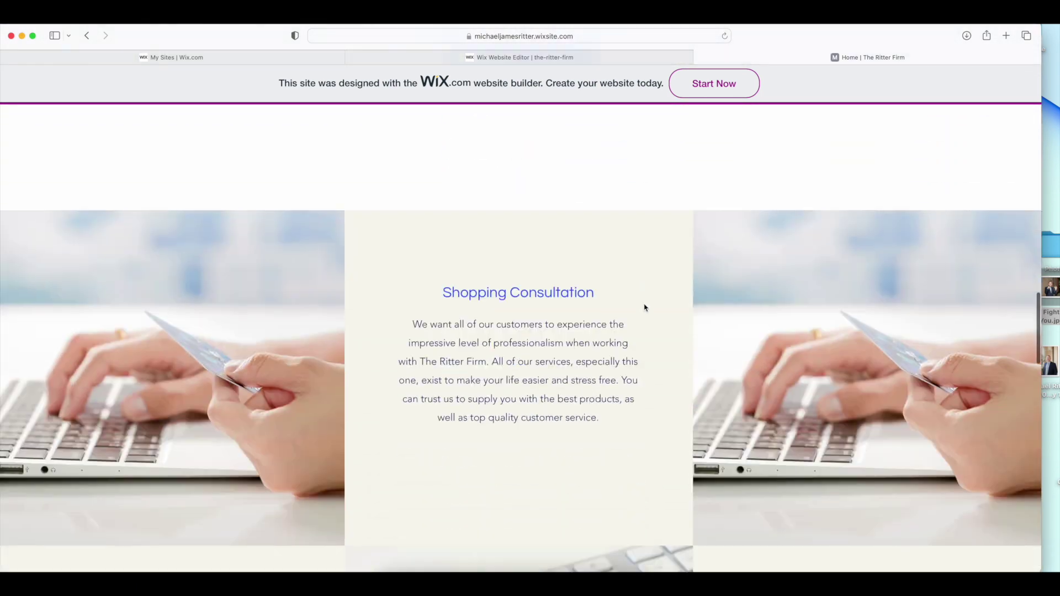
scroll(644, 308, "down", 15)
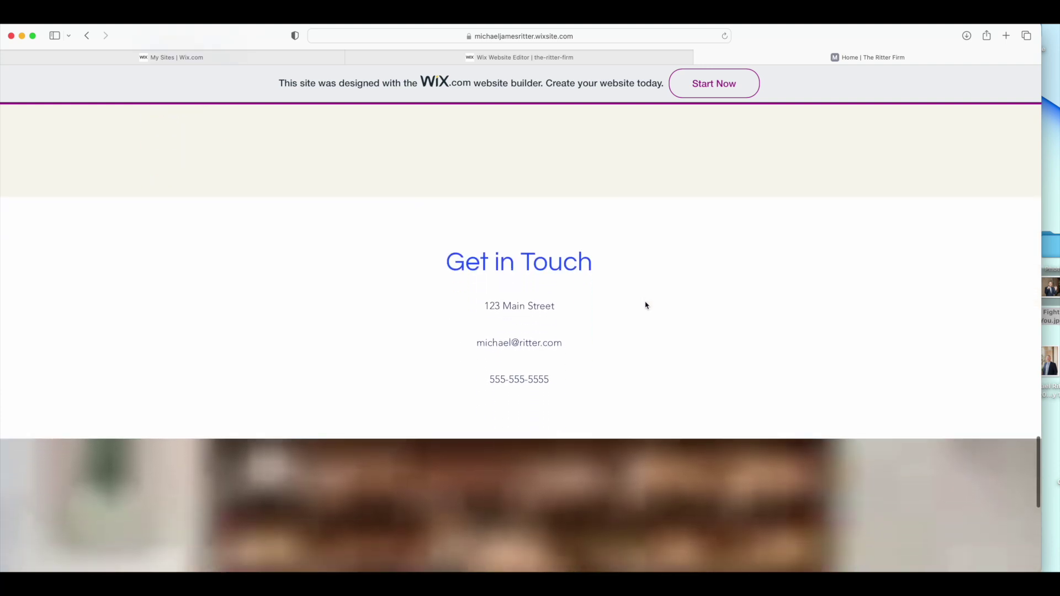
scroll(646, 305, "down", 10)
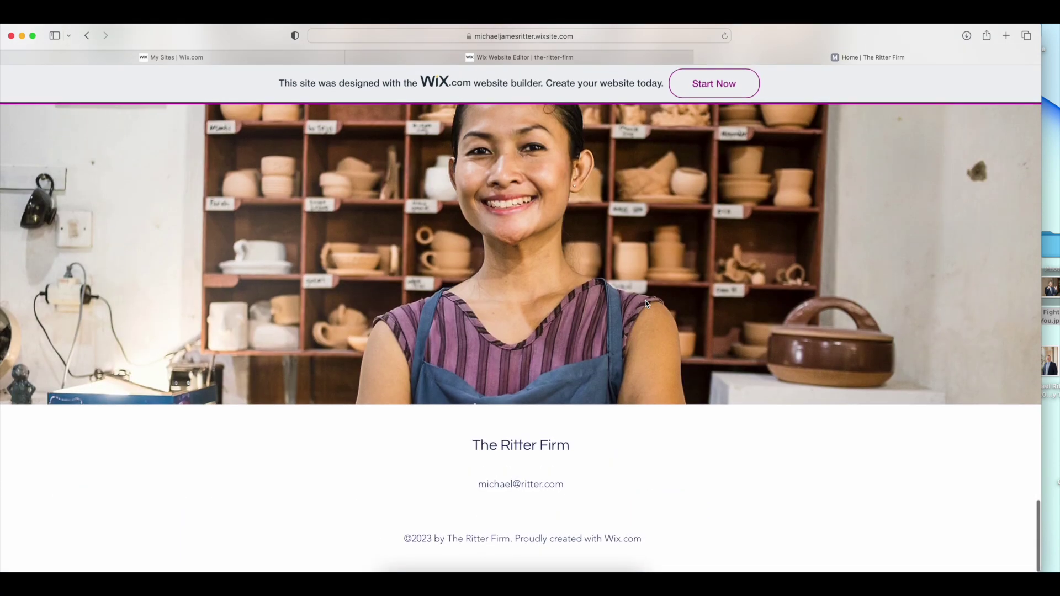
scroll(645, 303, "up", 20)
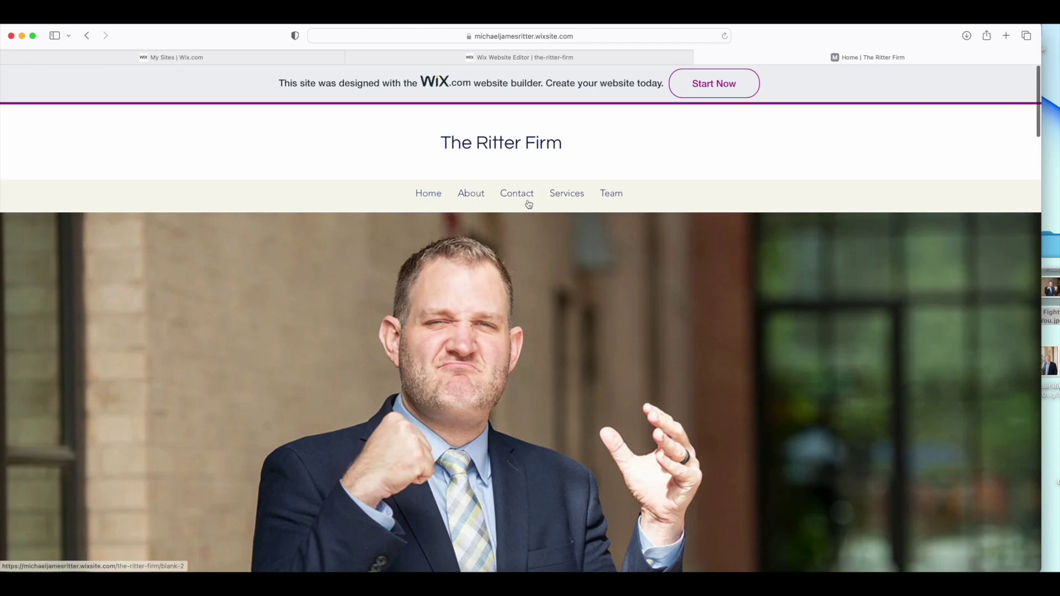
scroll(617, 281, "down", 10)
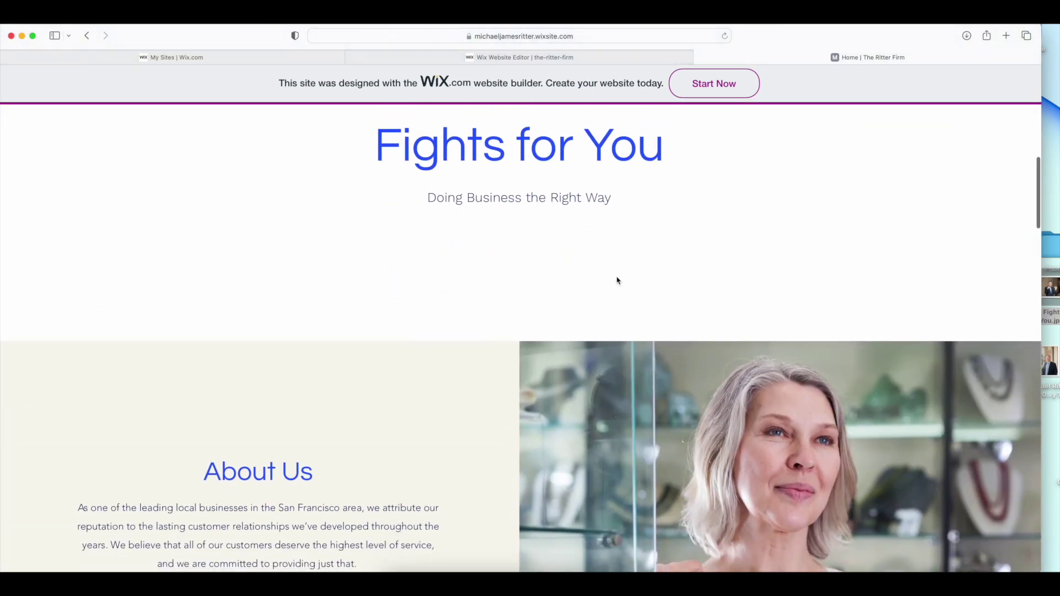
scroll(617, 280, "down", 15)
scroll(618, 281, "up", 20)
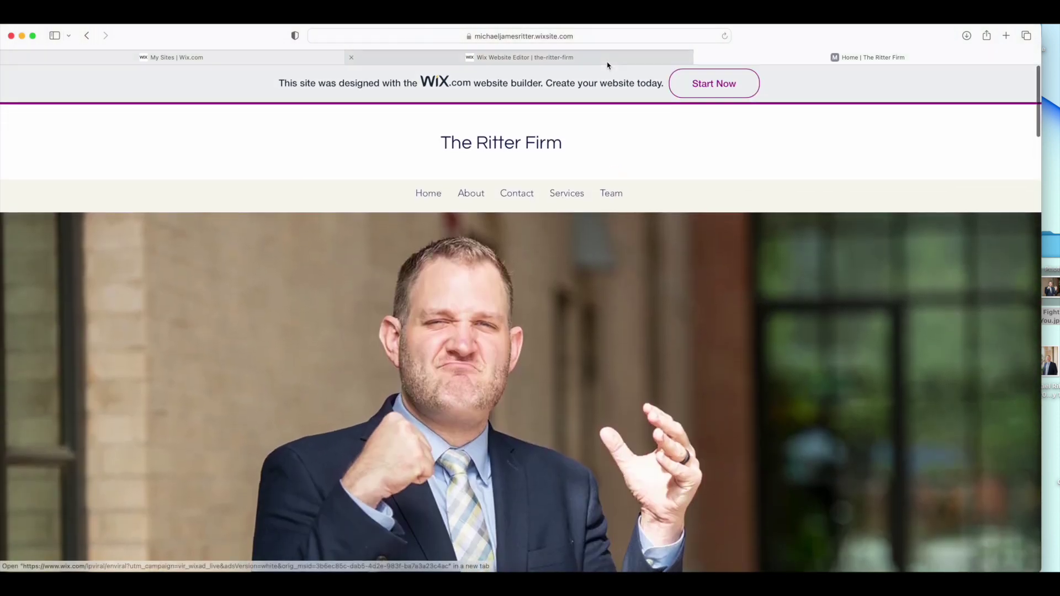
Close the publish confirmation and decline the Edit Your Site for Mobile prompt
left_click(616, 62)
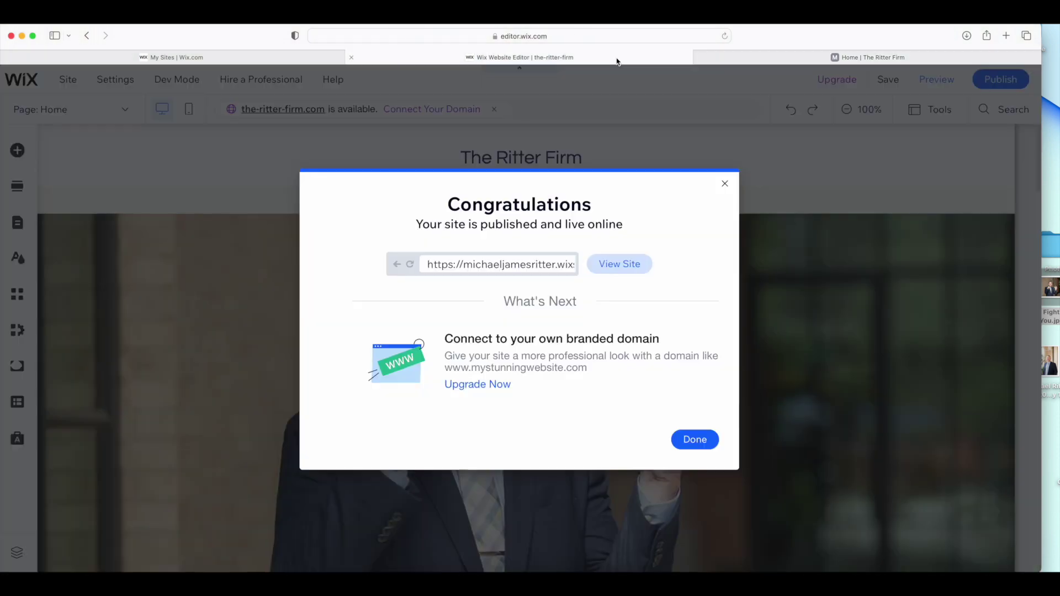
left_click(695, 438)
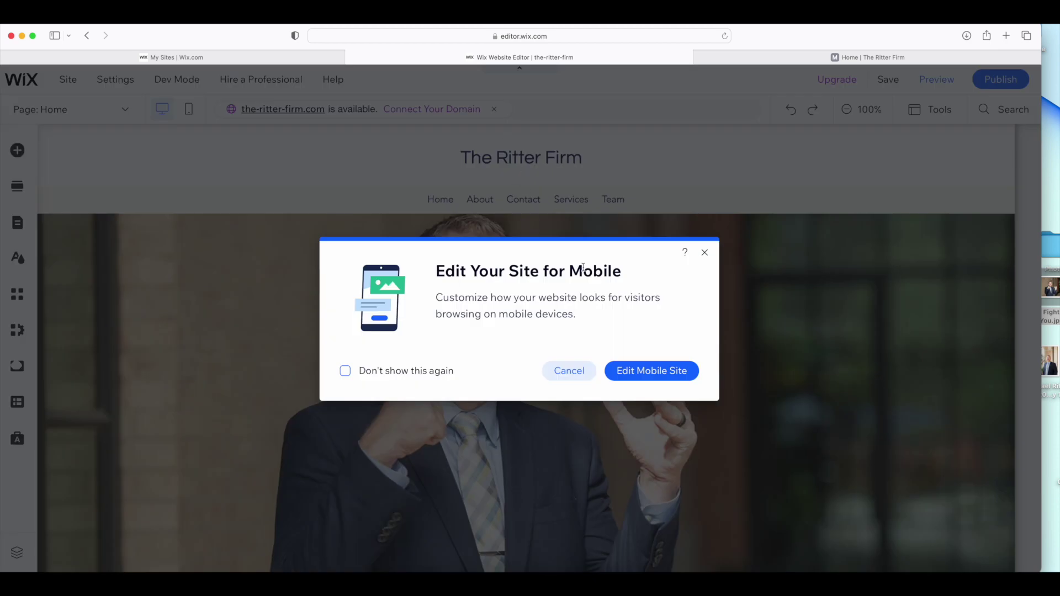
left_click(564, 377)
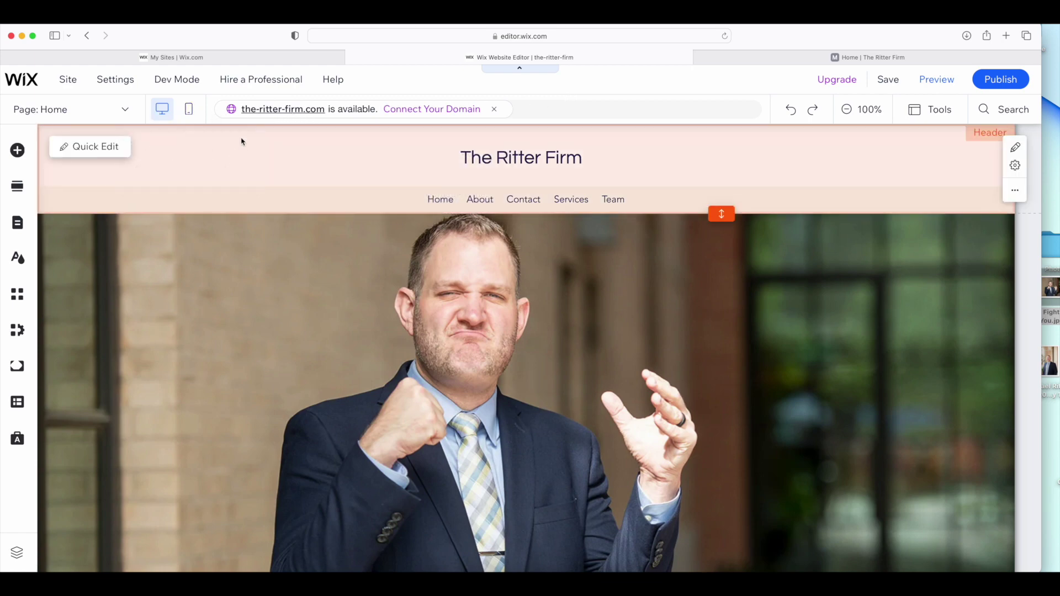
Glance over the live site, then go back to the editor
left_click(806, 55)
scroll(681, 198, "down", 5)
scroll(674, 188, "up", 5)
left_click(559, 60)
In the mobile layout, move the heading and 'Doing Business the Right Way' subtitle up under the hero photo
left_click(188, 109)
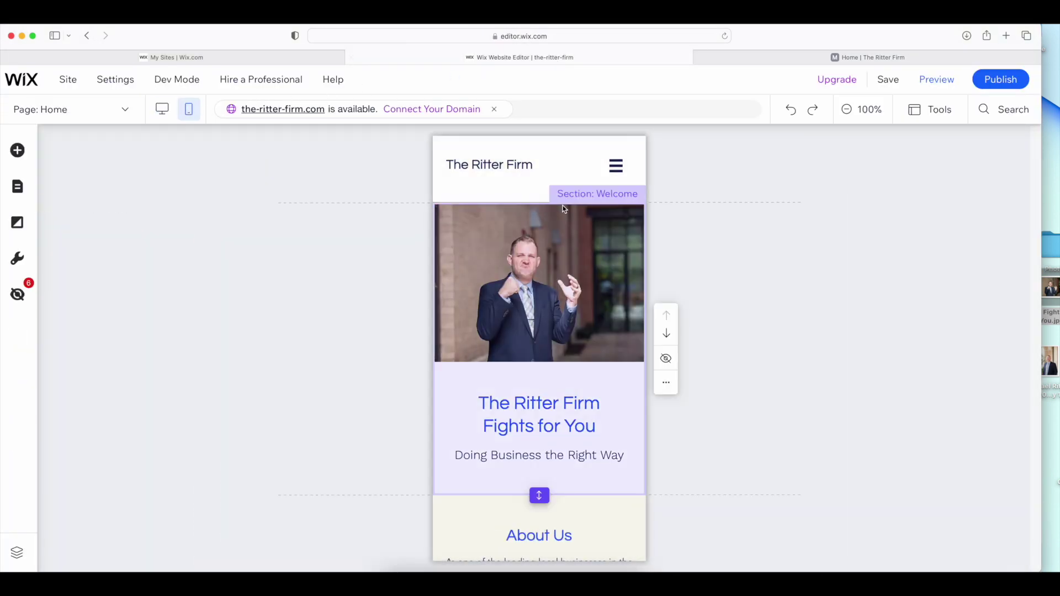
scroll(585, 356, "down", 3)
scroll(585, 357, "down", 15)
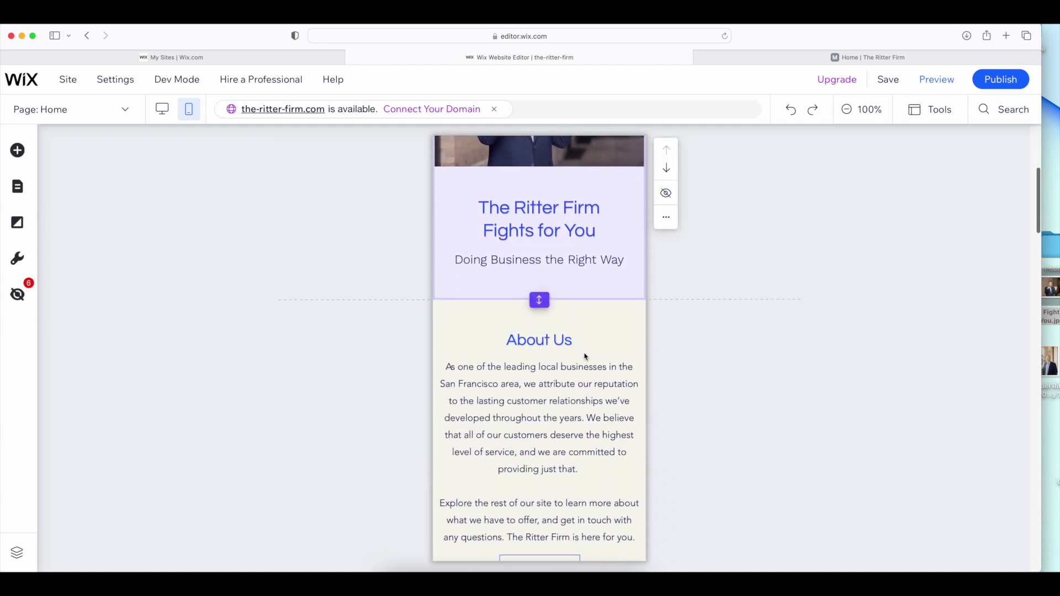
scroll(587, 357, "down", 15)
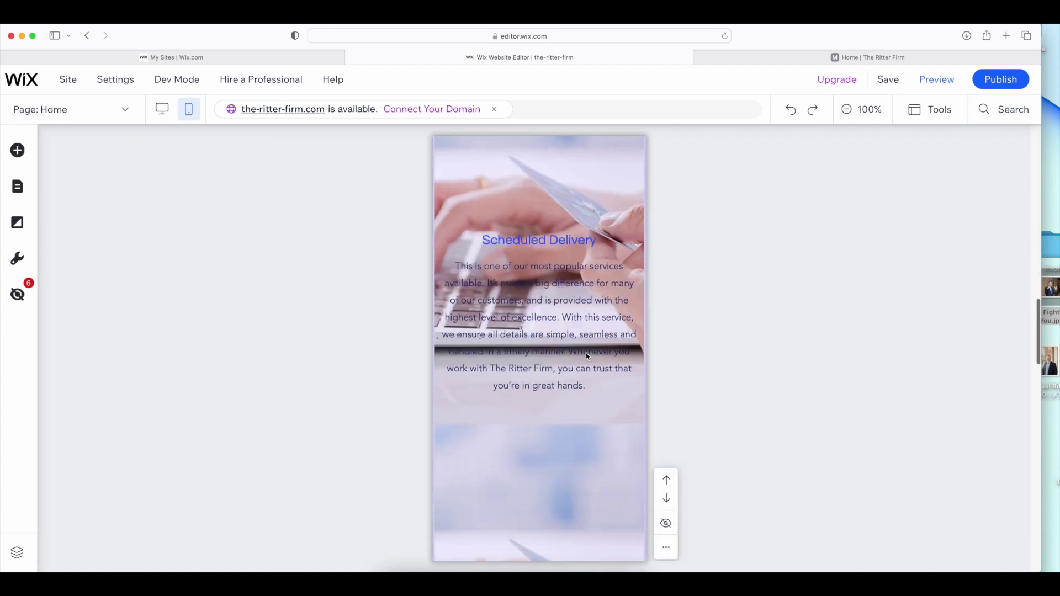
scroll(560, 347, "down", 8)
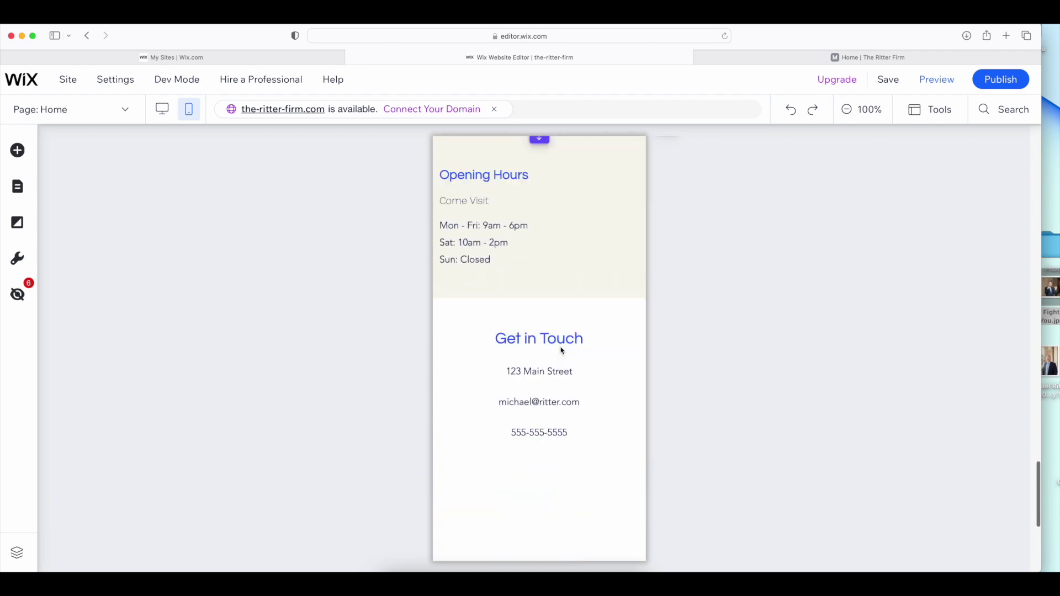
scroll(561, 346, "up", 15)
scroll(561, 347, "up", 15)
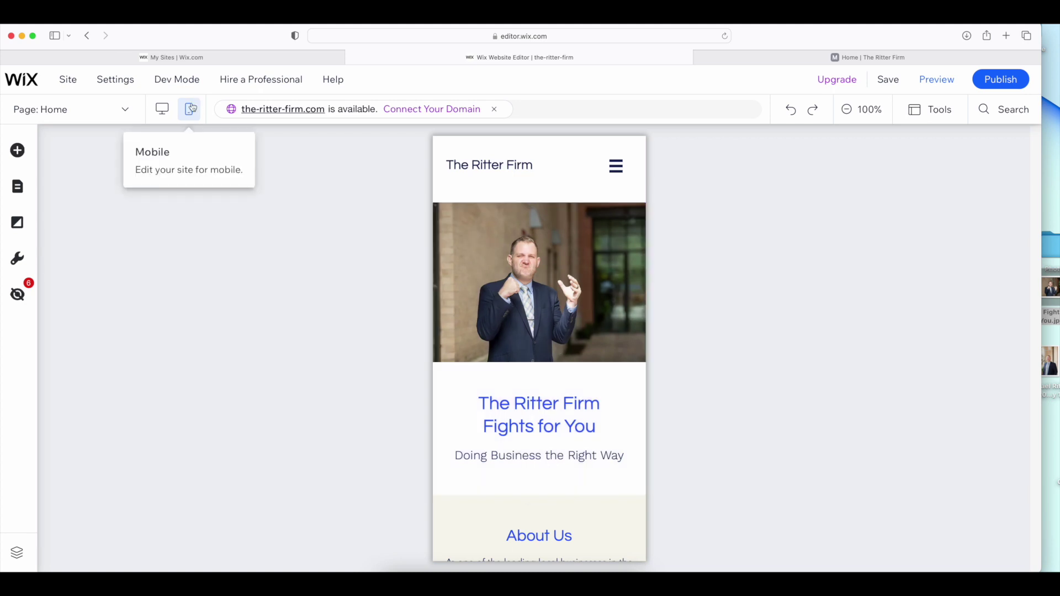
left_click_drag(564, 426, 562, 405)
left_click(569, 408)
left_click(587, 456)
left_click_drag(587, 455, 587, 435)
Shorten the mobile Welcome section by dragging its bottom edge up
left_click(603, 324)
scroll(569, 451, "down", 2)
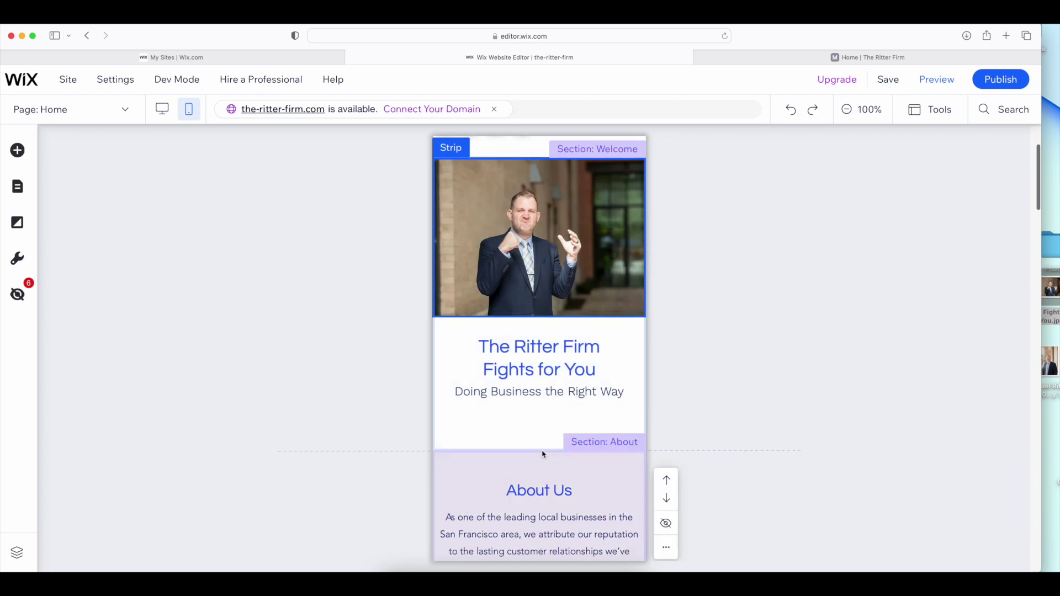
left_click(542, 452)
left_click_drag(546, 449, 550, 393)
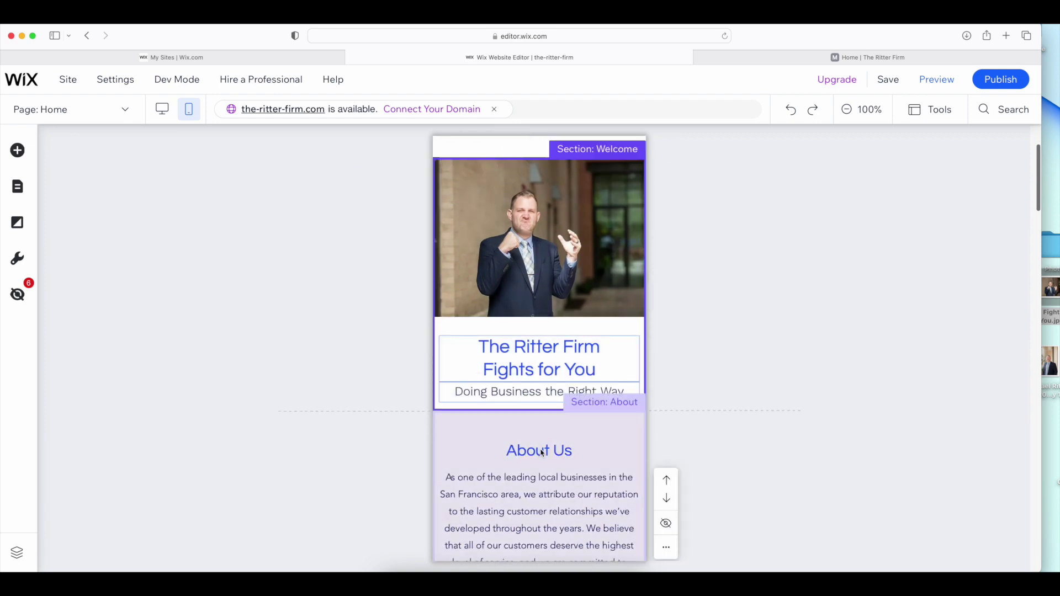
scroll(701, 411, "down", 3)
scroll(693, 426, "down", 10)
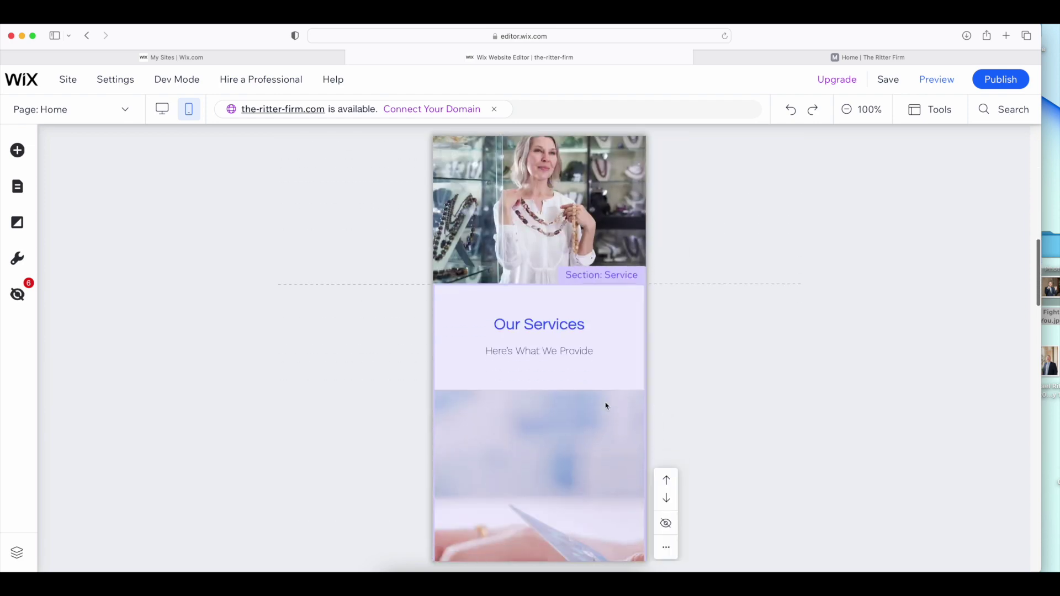
scroll(584, 398, "up", 12)
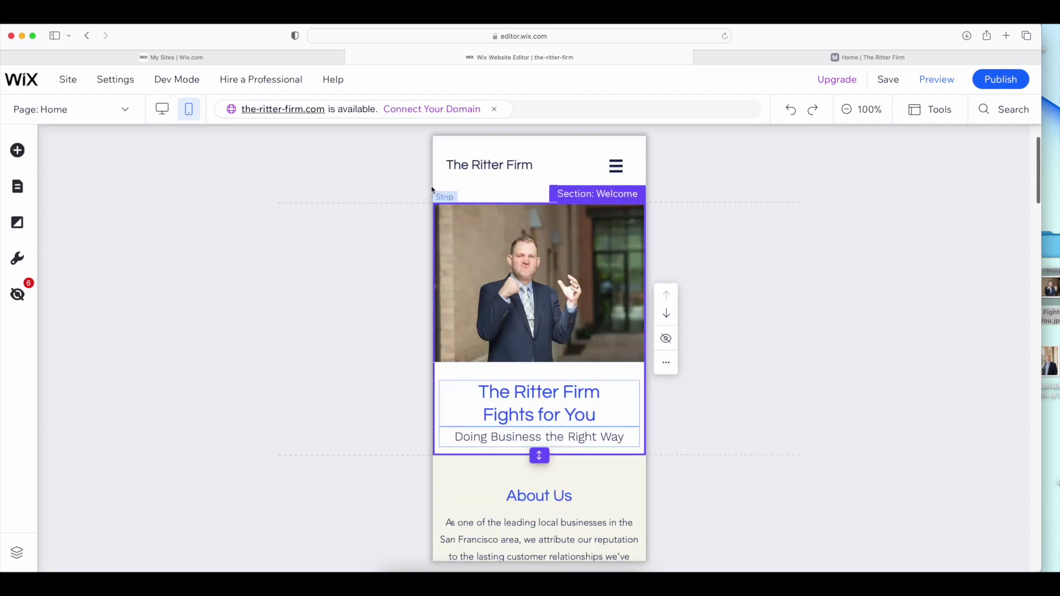
Return the editor to the desktop layout and scroll over the page
left_click(160, 110)
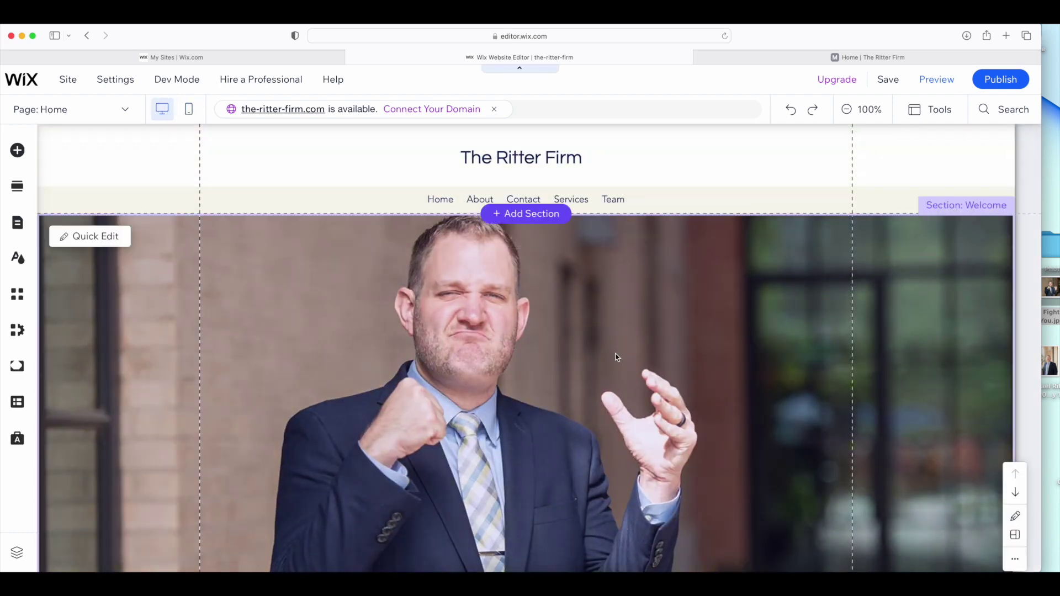
scroll(618, 352, "down", 5)
scroll(614, 358, "down", 5)
scroll(615, 355, "up", 12)
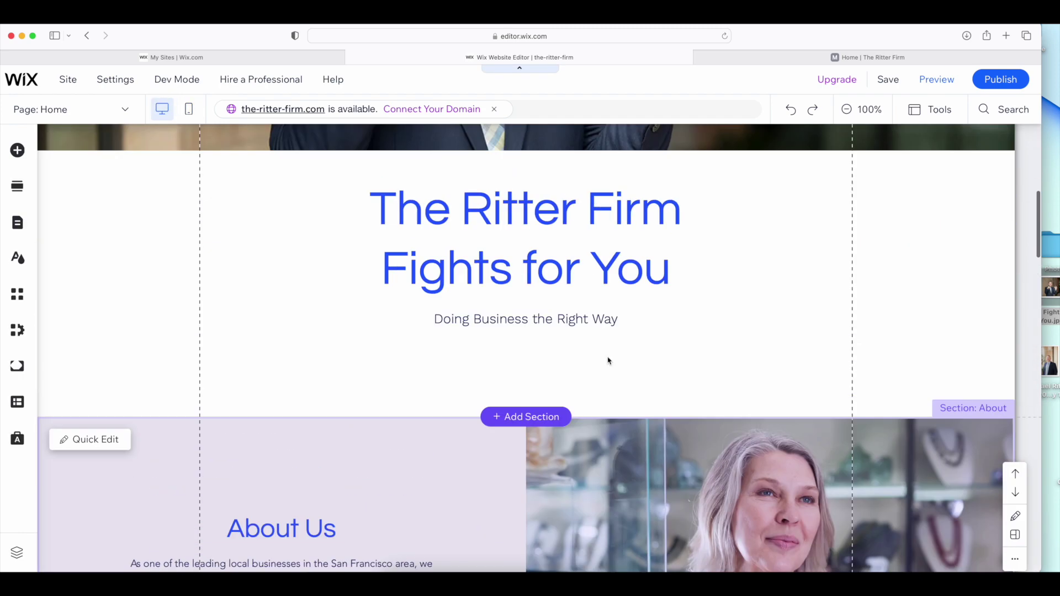